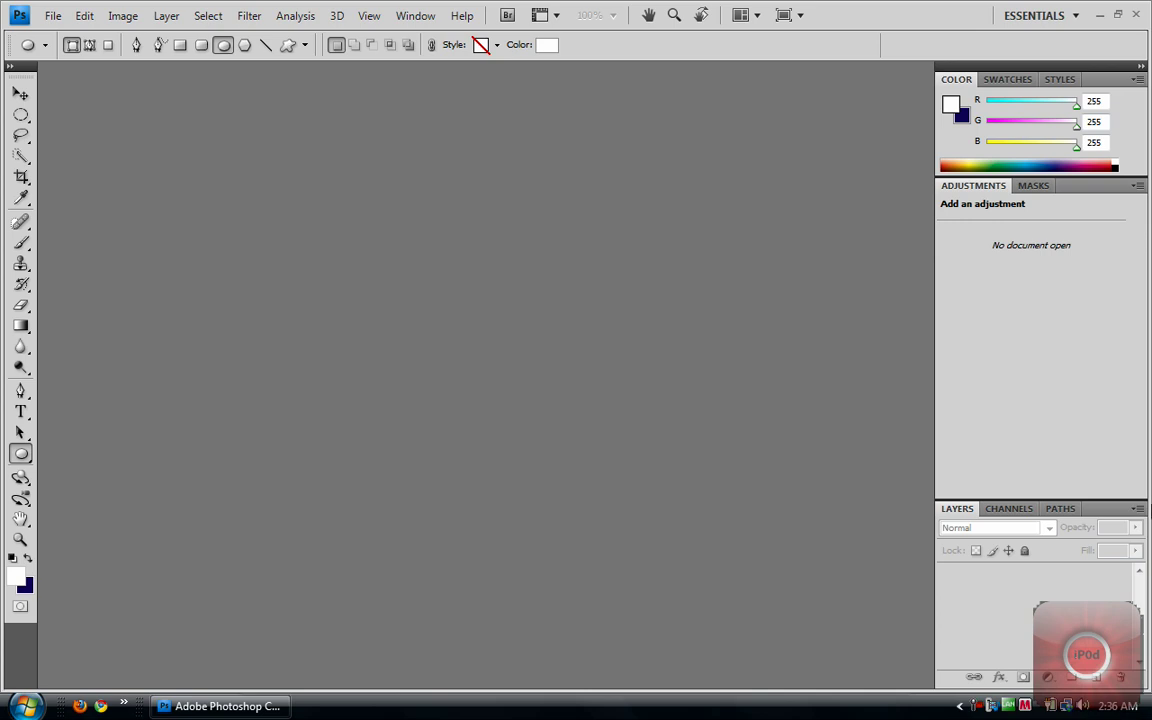
key(super+d)
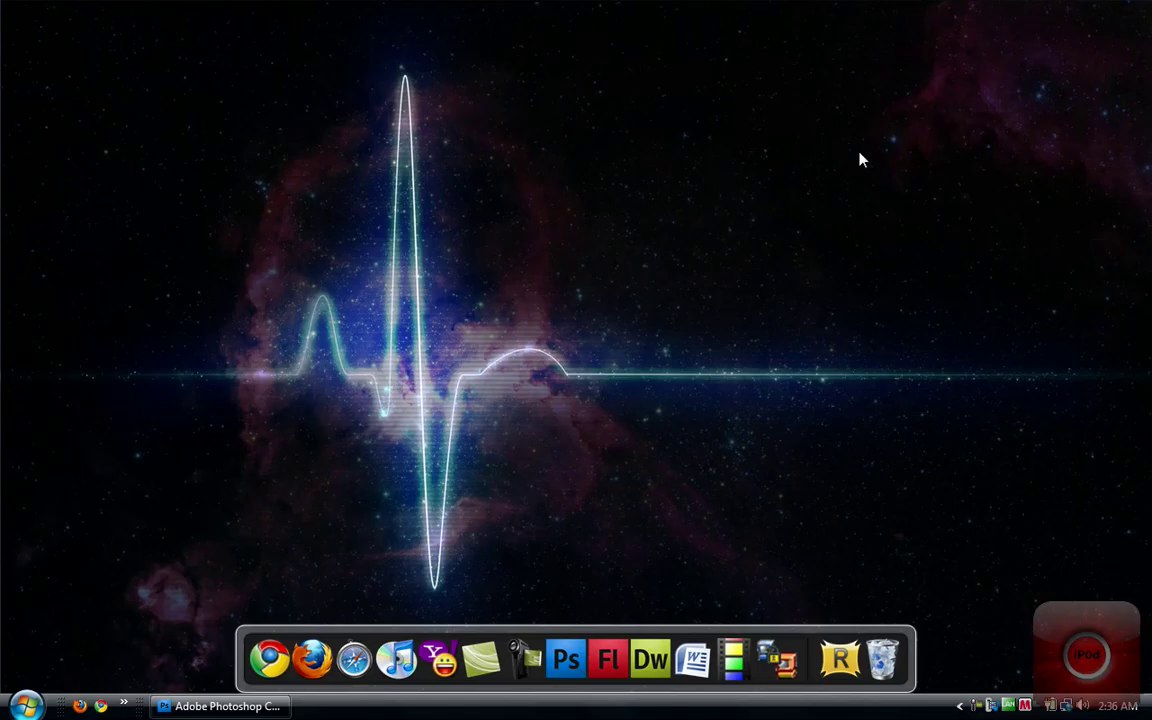
click(222, 706)
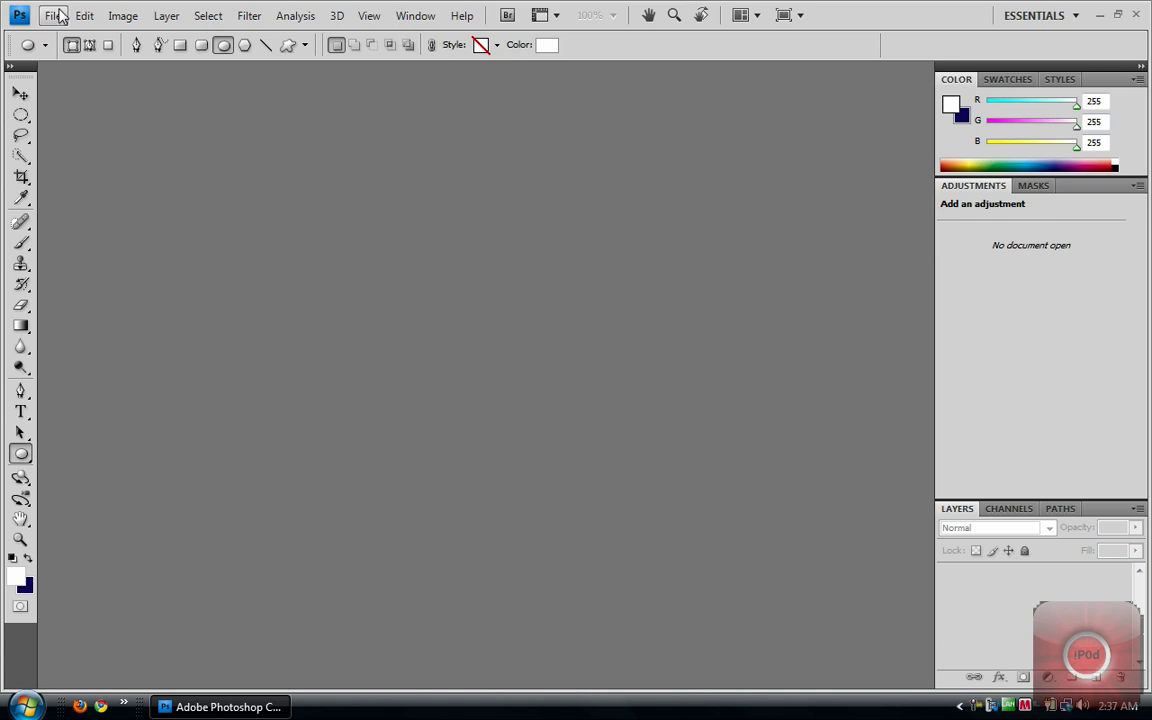
Create a new 300 × 300 pixel RGB document at 72 pixels/inch with a white background.
click(55, 15)
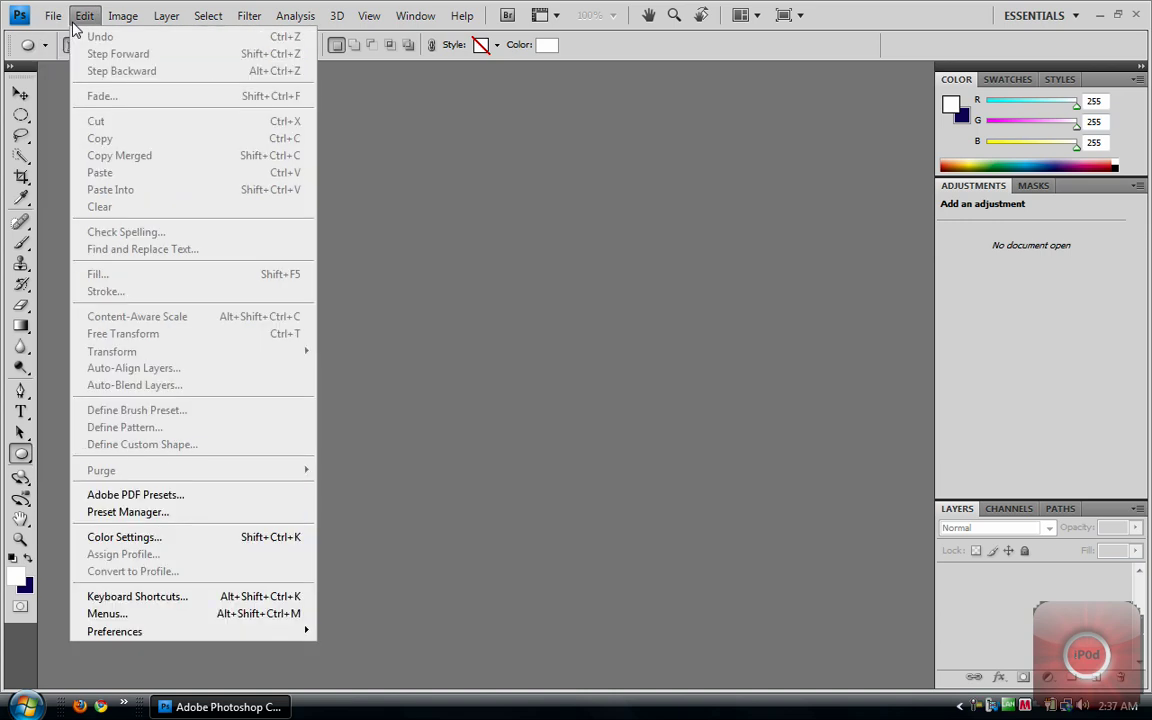
click(63, 38)
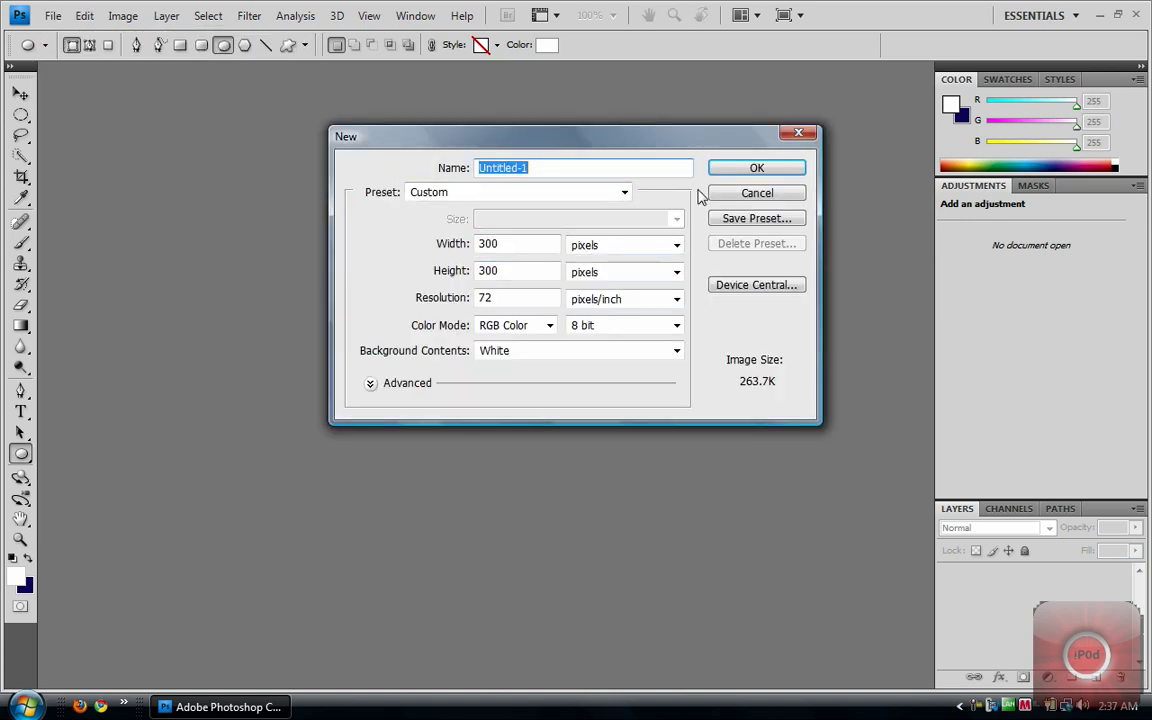
click(757, 170)
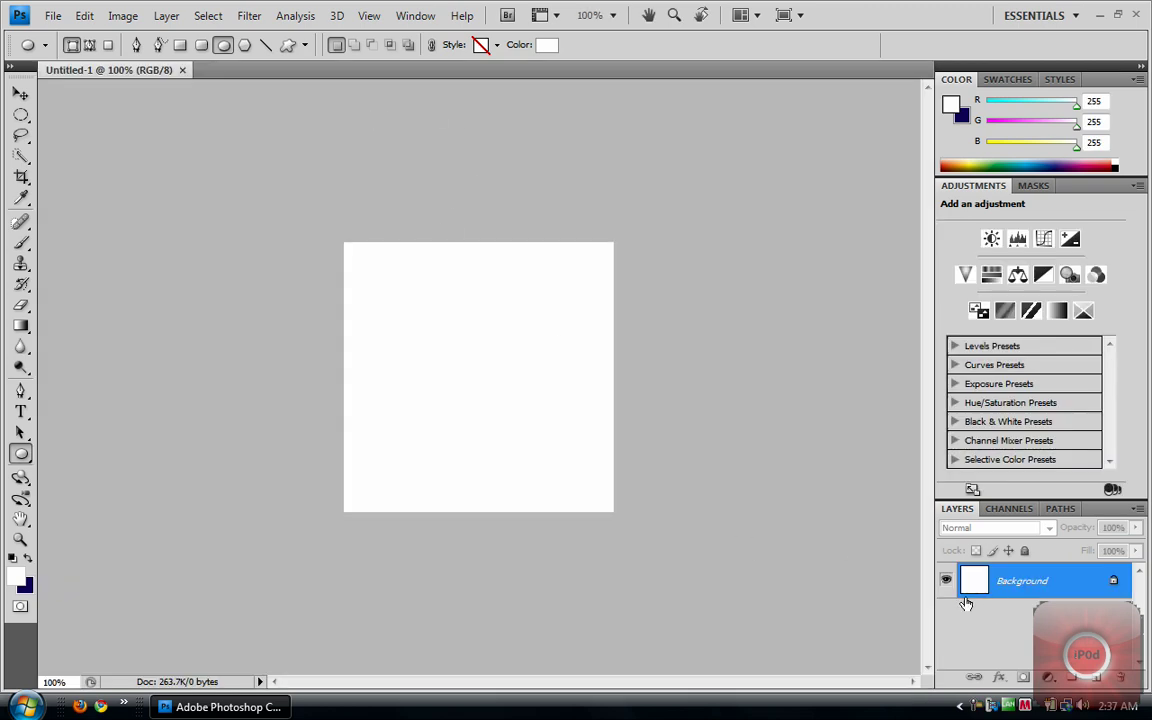
Set the foreground colour to black (000000) and fill the Background layer with it.
click(951, 105)
drag(517, 275, 572, 396)
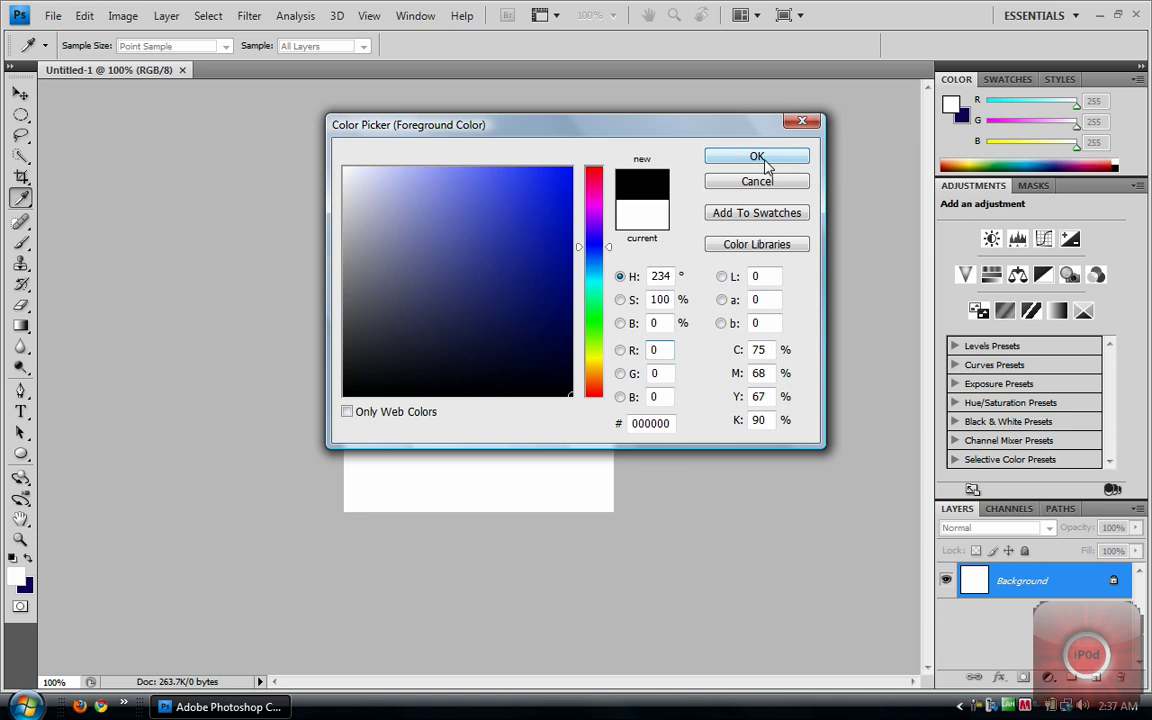
click(764, 157)
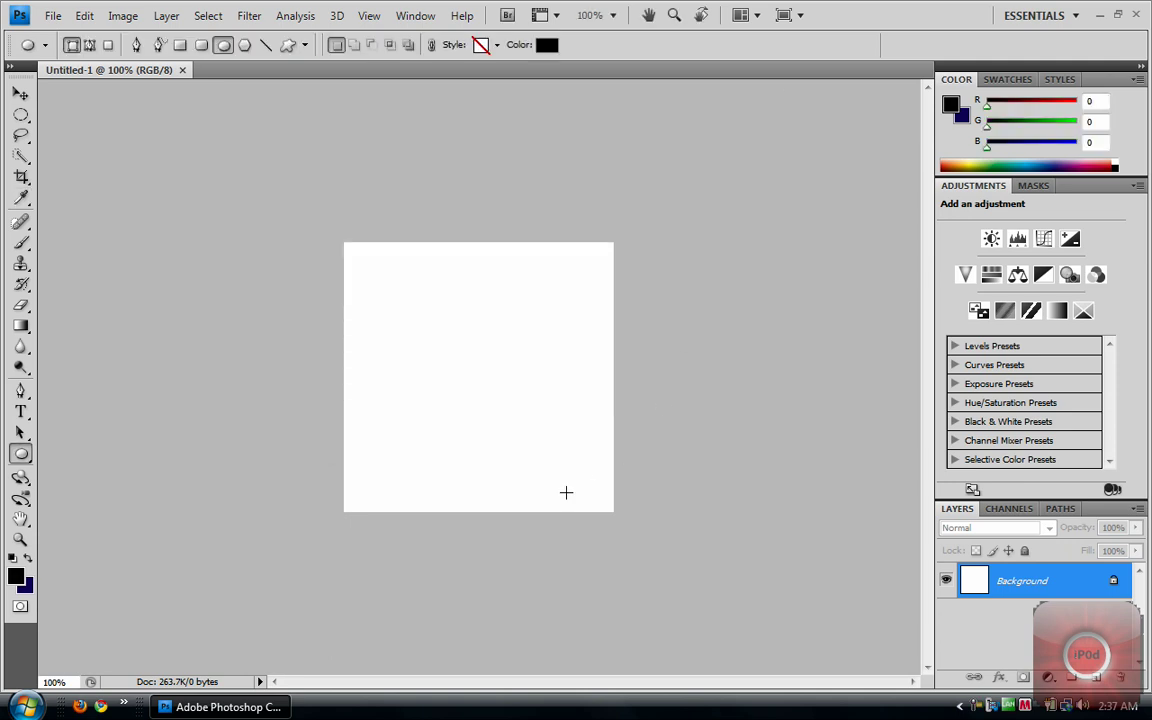
key(alt+BackSpace)
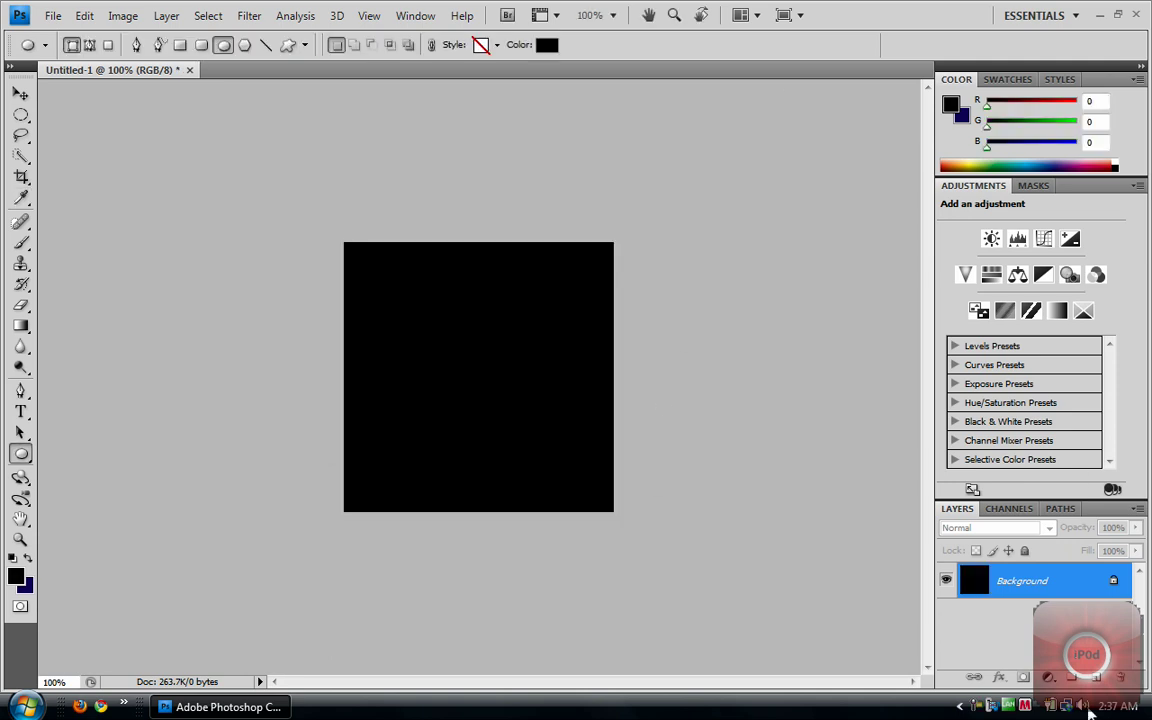
Add a new empty layer above the Background and set the foreground colour to bright blue (RGB 0, 24, 255).
key(ctrl+shift+alt+n)
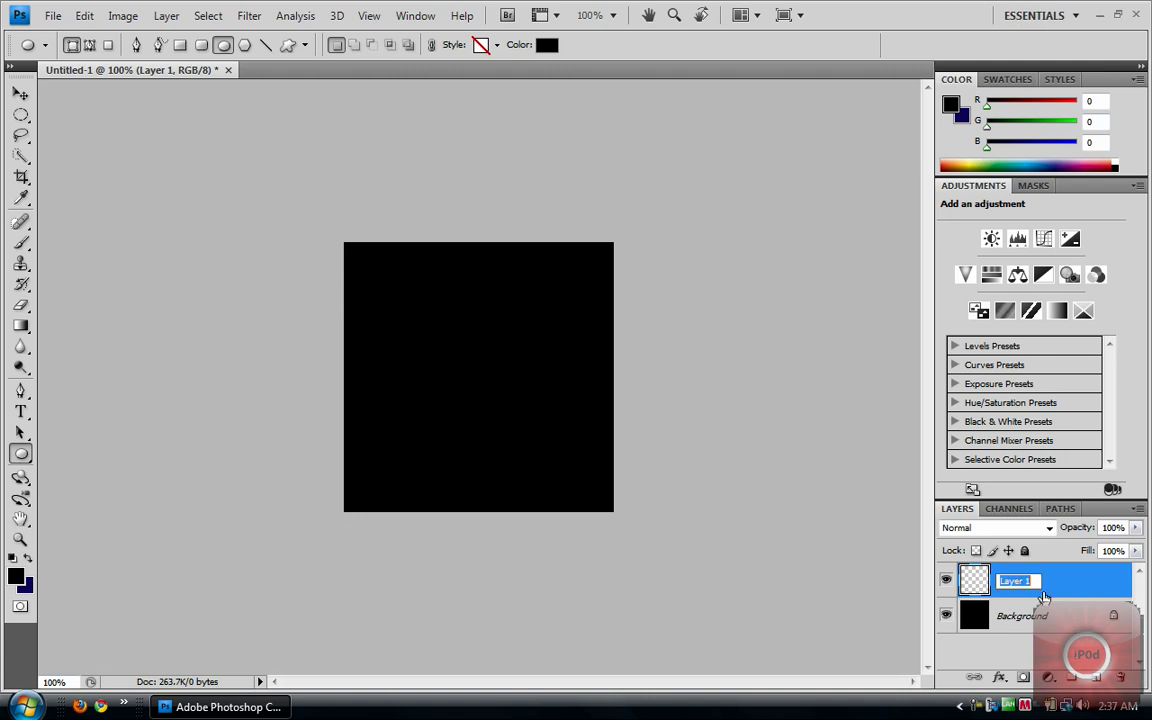
click(998, 652)
click(995, 581)
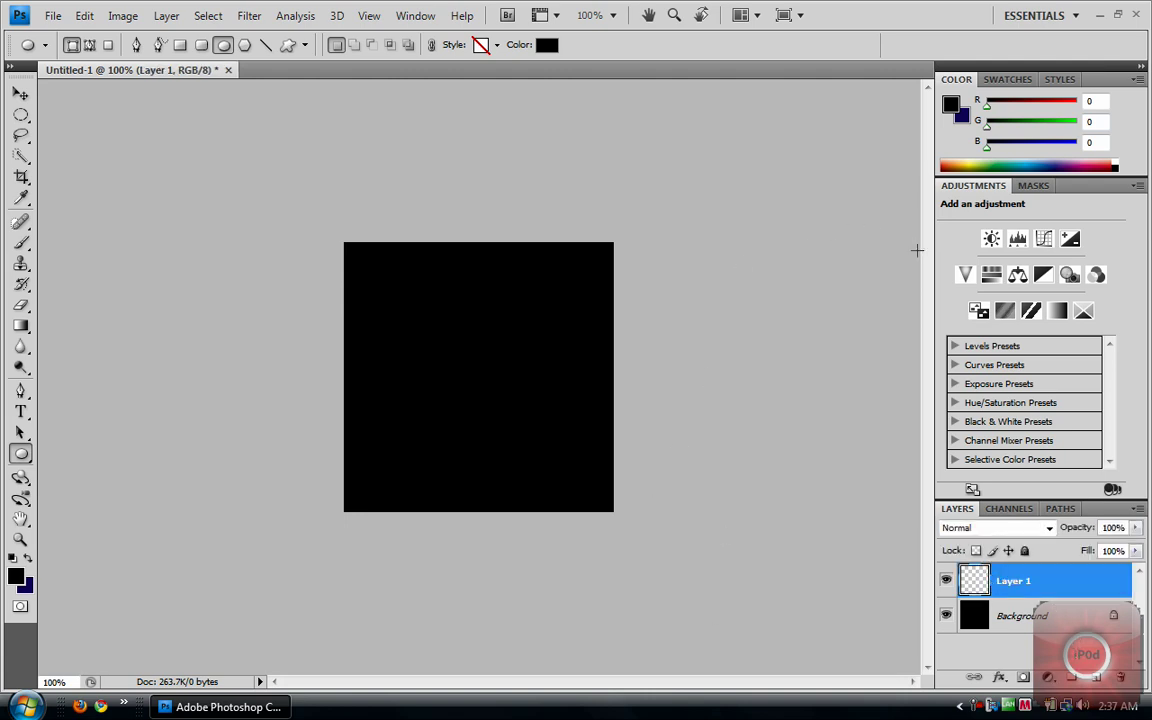
click(950, 104)
drag(560, 186, 707, 175)
click(748, 158)
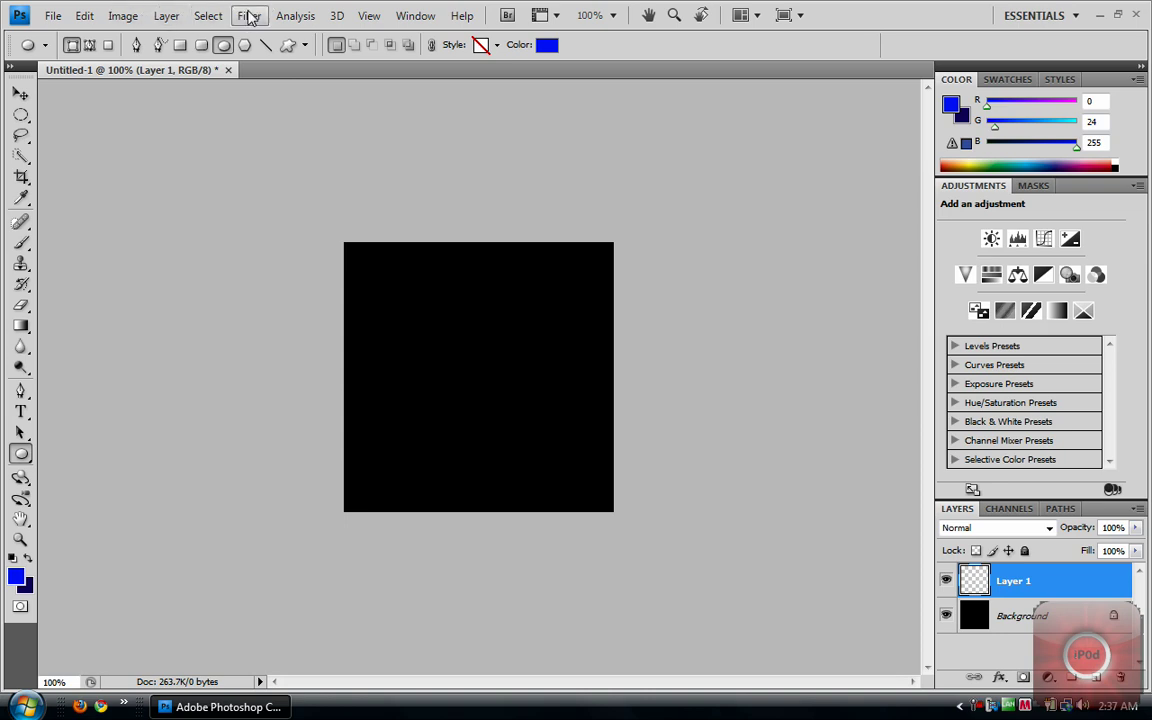
Fill Layer 1 with a vertical linear foreground-to-background gradient, from bright blue above the canvas to dark blue well below it.
click(20, 325)
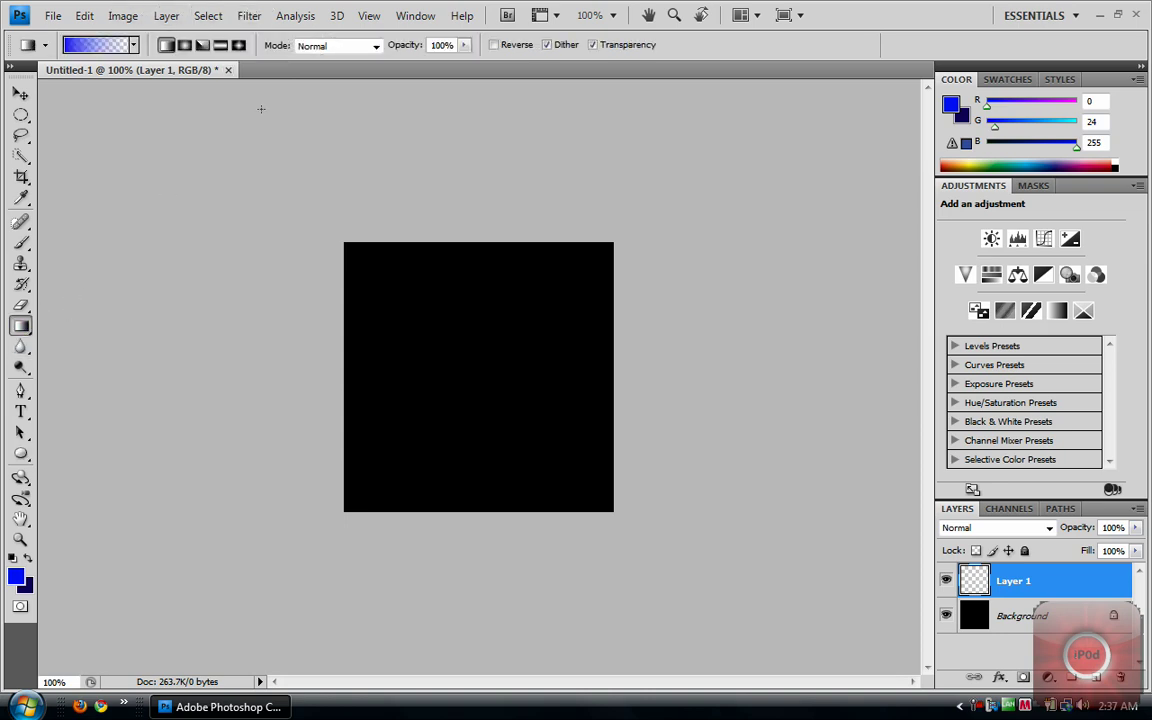
click(95, 45)
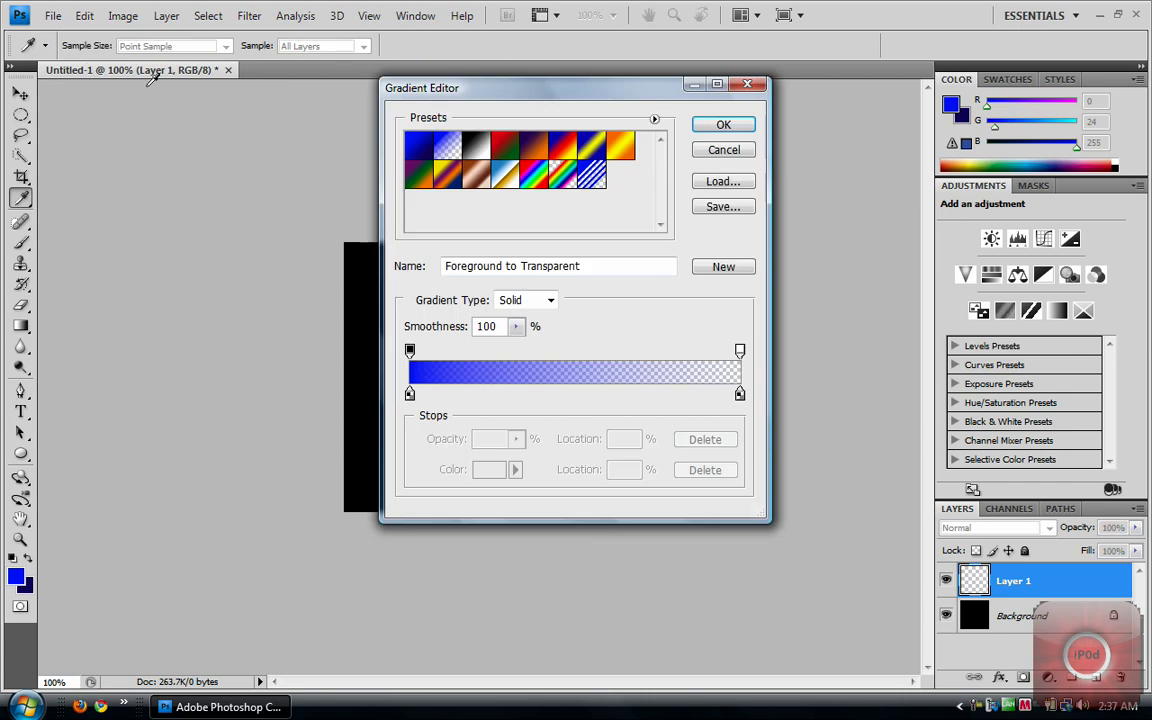
click(418, 146)
click(742, 127)
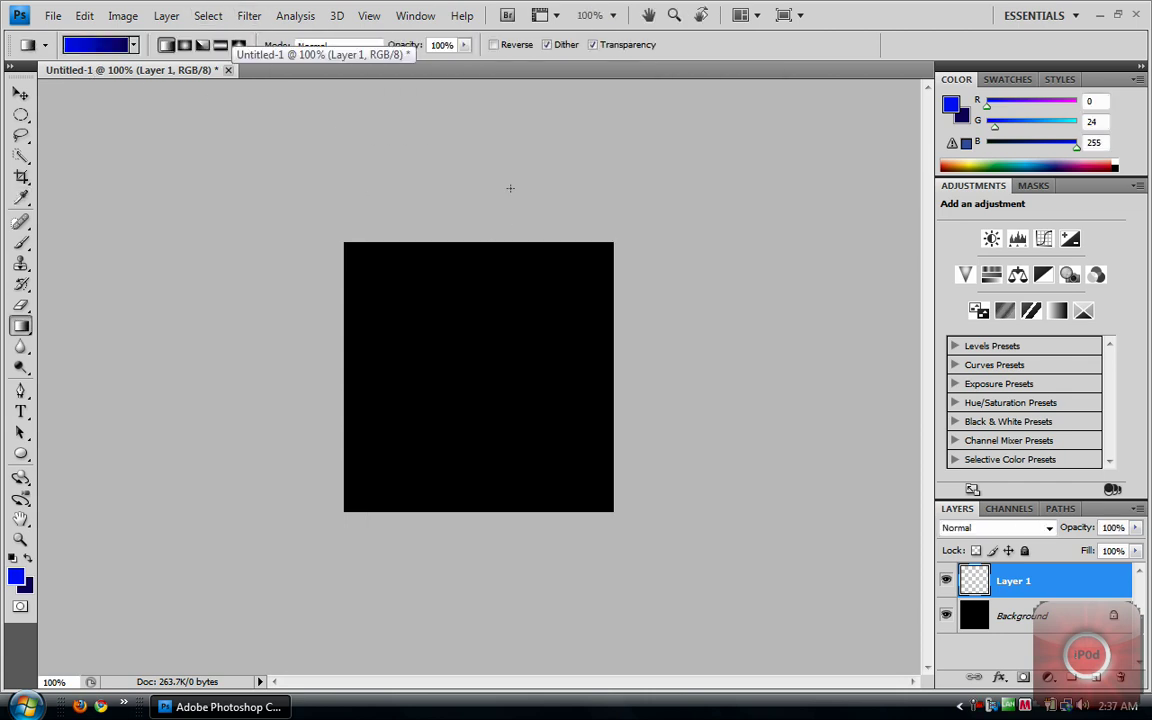
drag(477, 198, 462, 717)
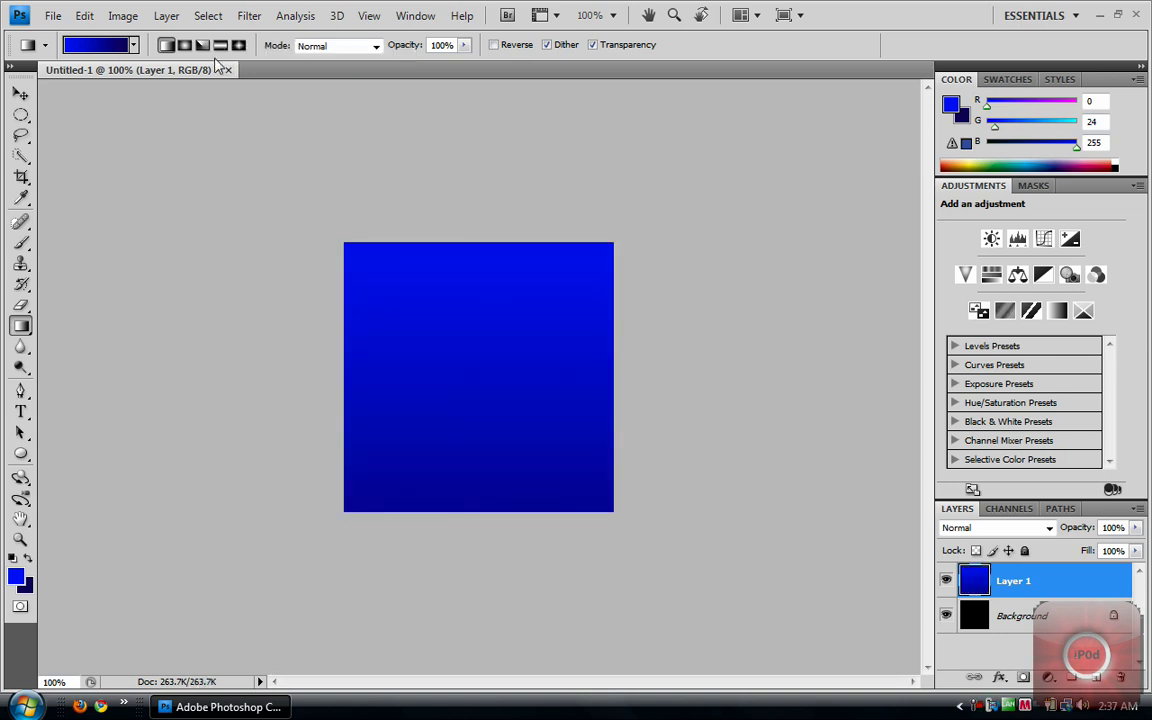
Apply a Triangle Wave filter to Layer 1: 15 generators, wavelength 5–35, amplitude 10–50, scale 100% by 70%, Repeat Edge Pixels.
click(249, 16)
mouse_move(298, 197)
click(386, 198)
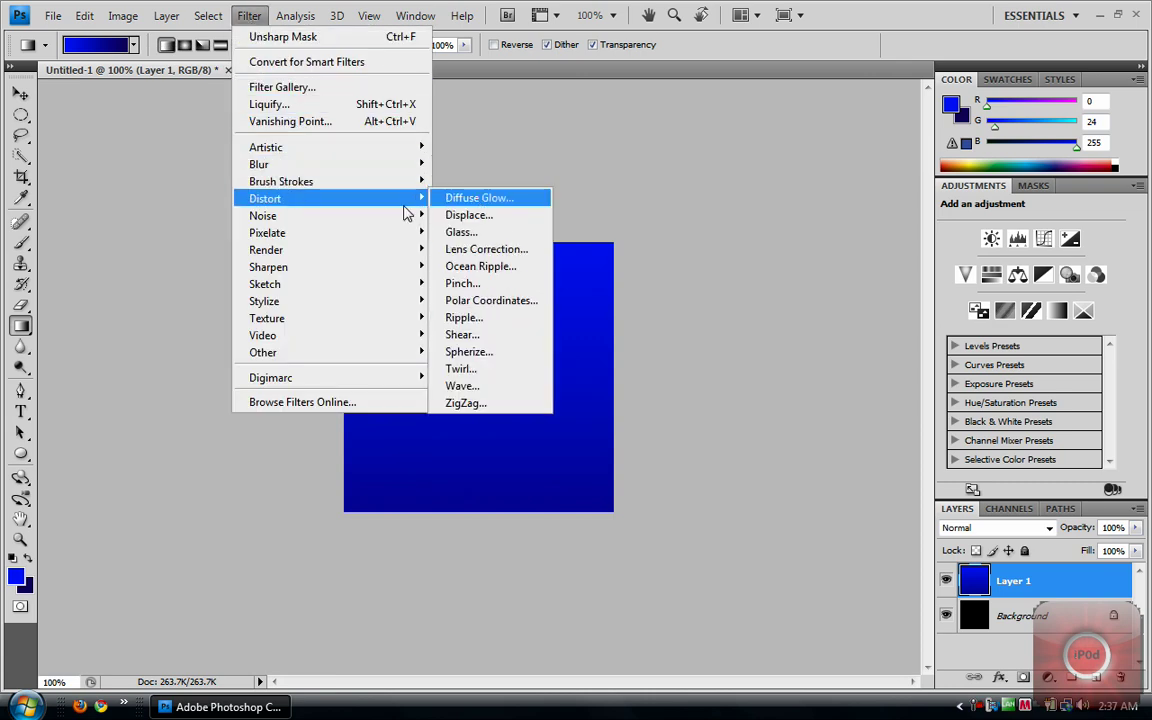
click(497, 386)
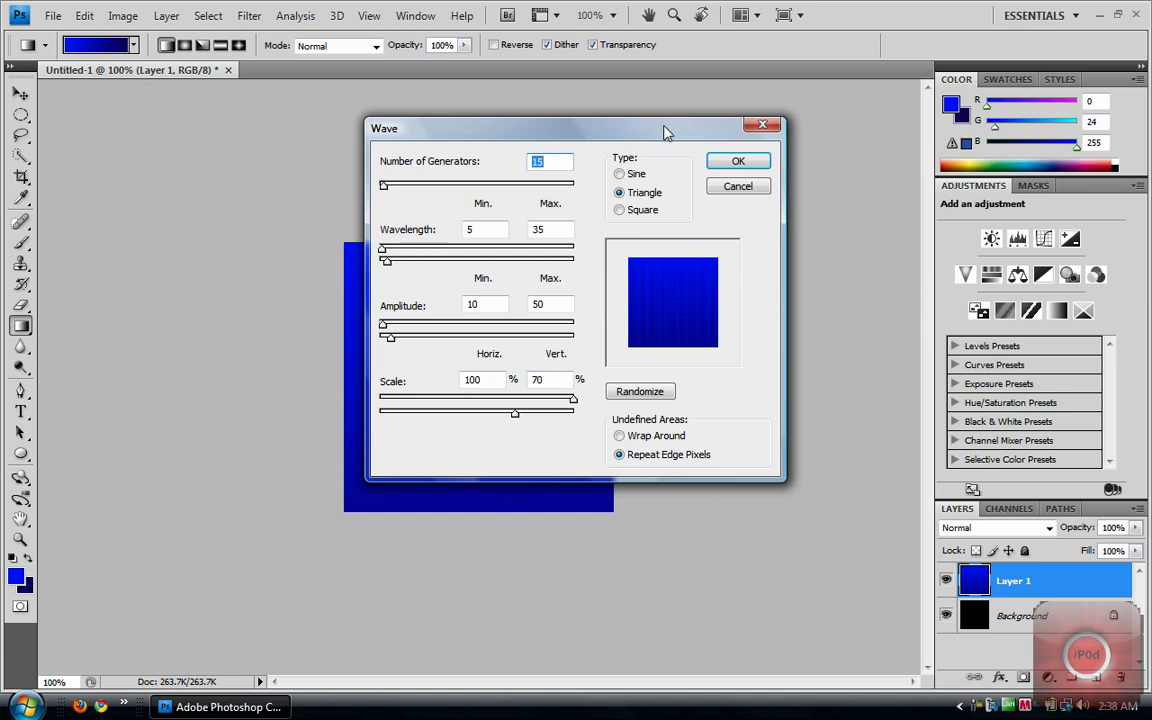
click(720, 159)
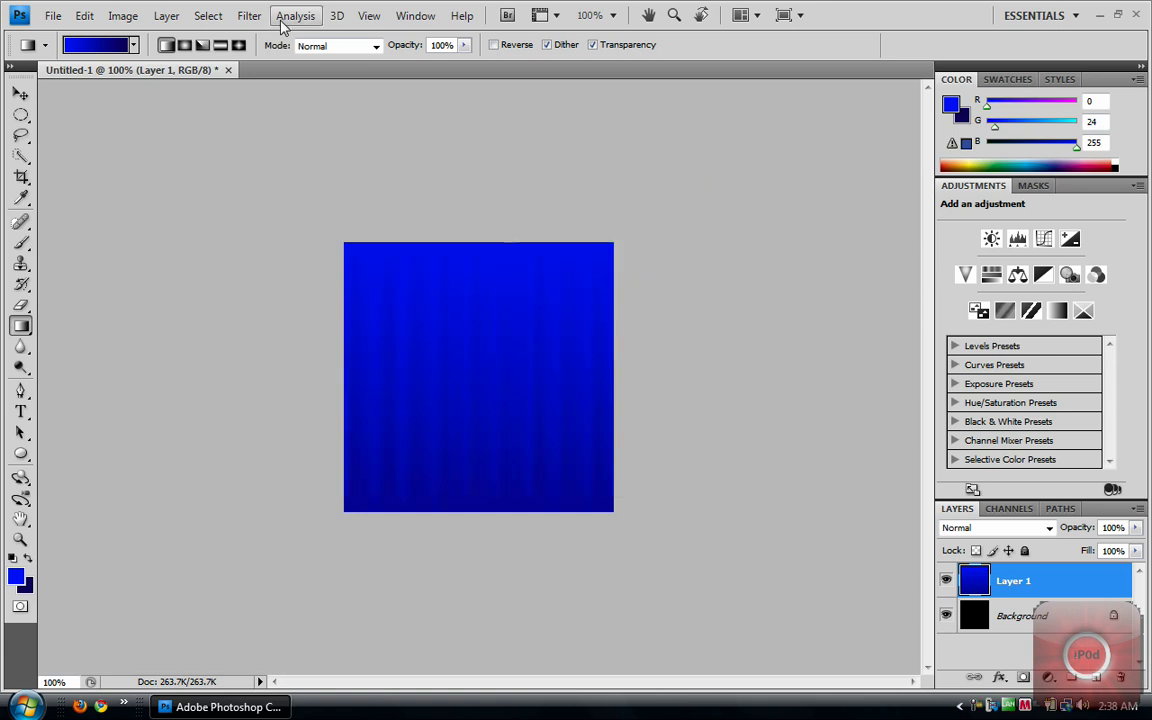
Apply the Polar Coordinates distortion to Layer 1 to turn the vertical streaks into a radial burst.
click(249, 15)
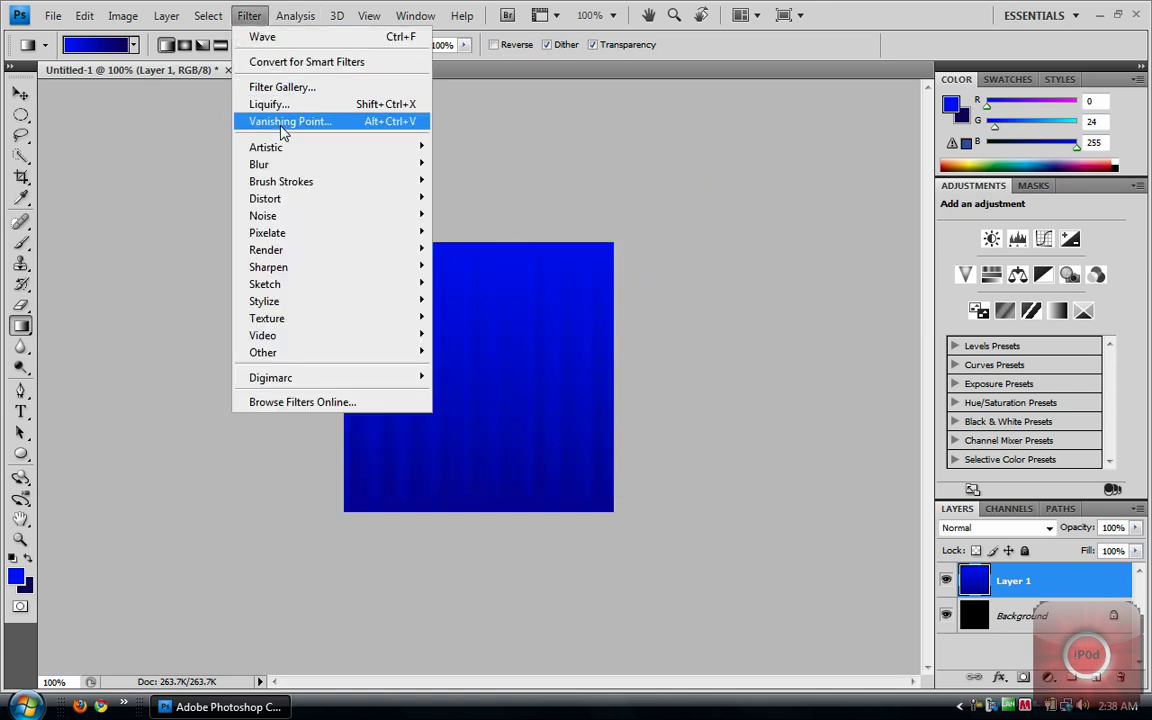
mouse_move(390, 198)
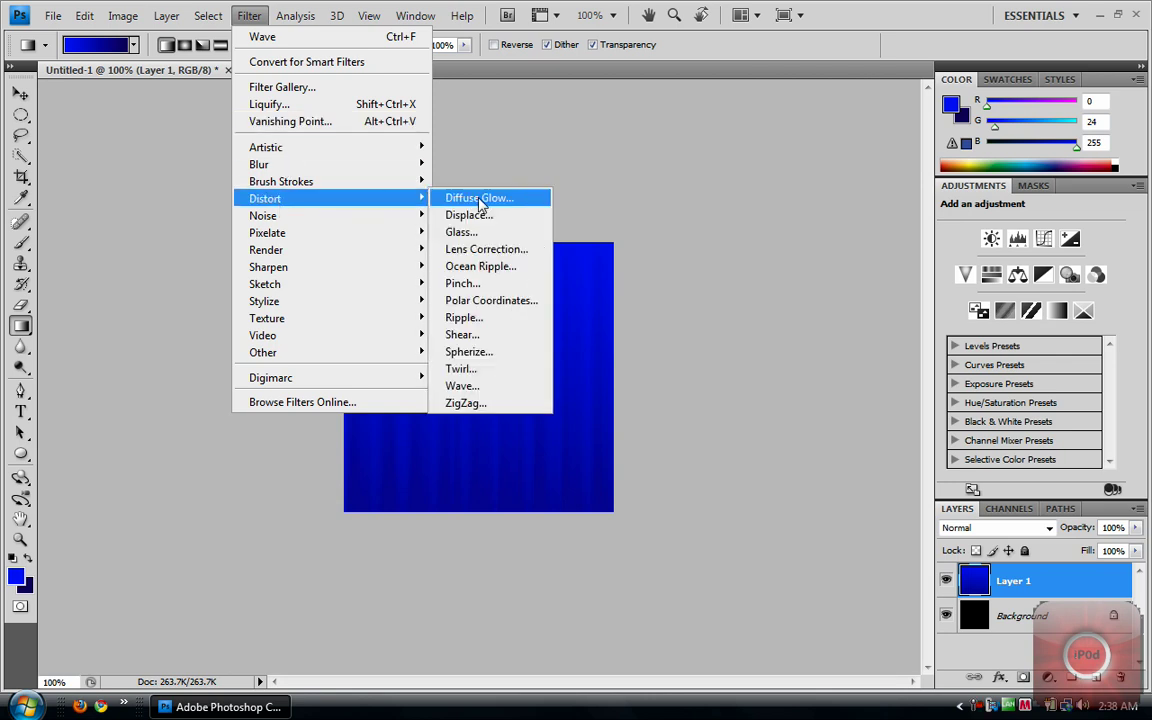
click(499, 310)
click(642, 181)
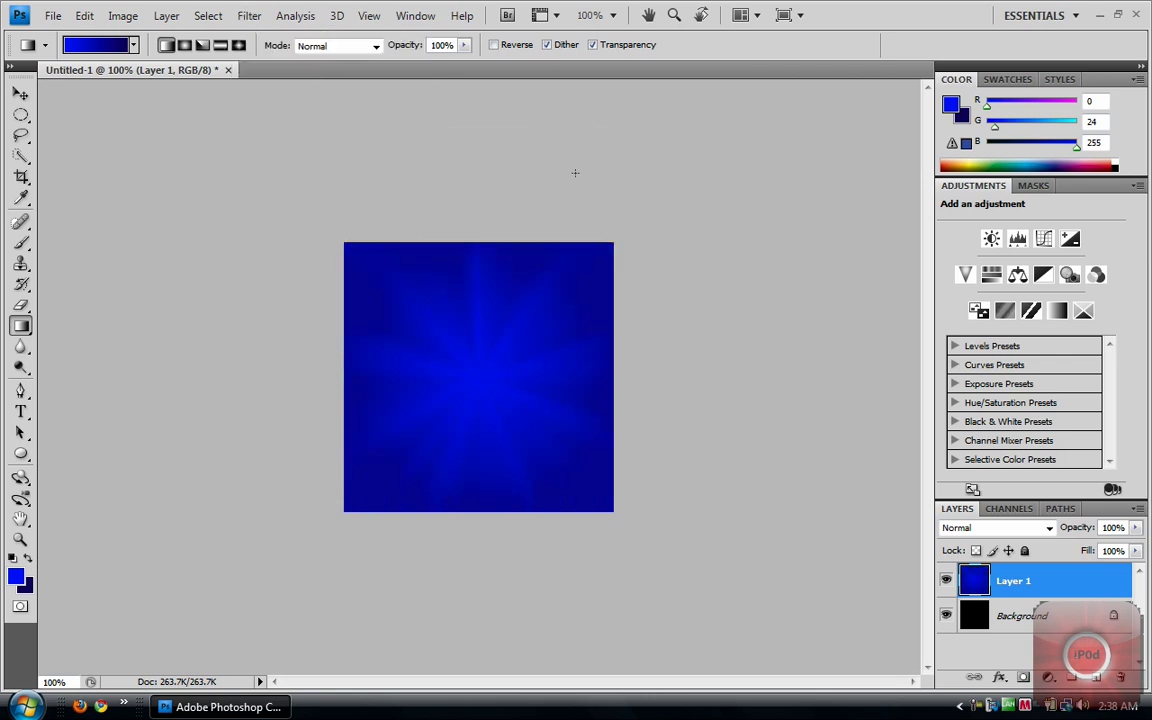
Sharpen the burst on Layer 1 with Unsharp Mask at amount 70%, radius 45.0 pixels and threshold 0.
click(248, 14)
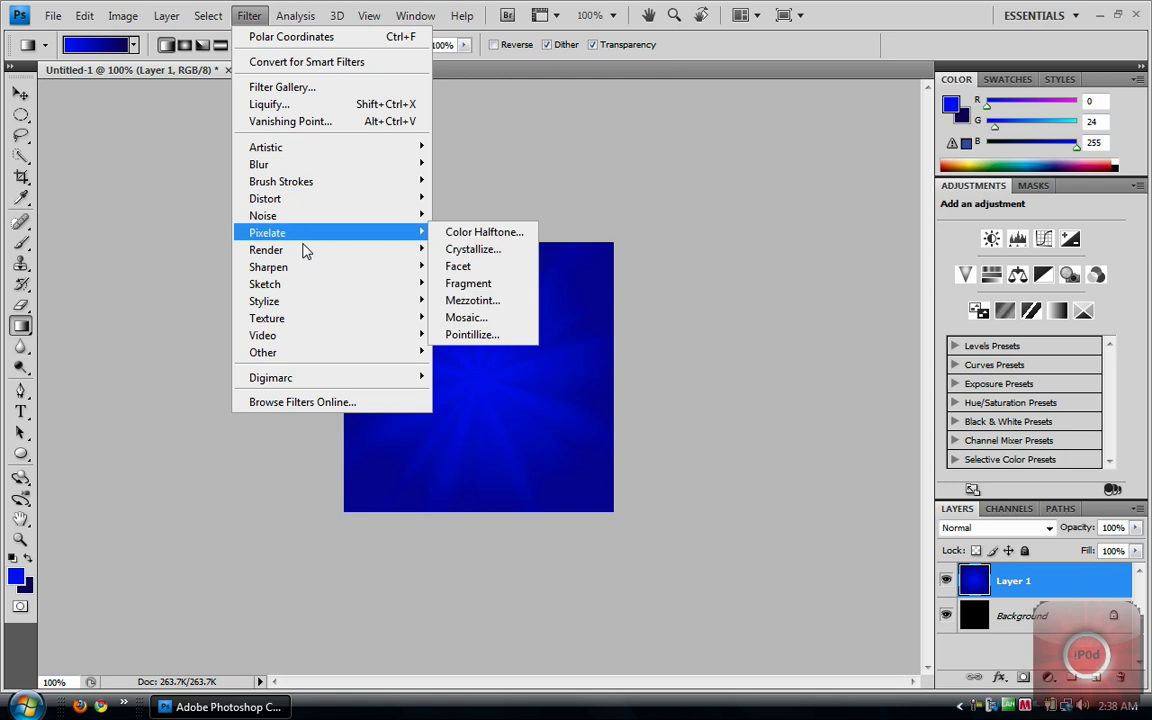
mouse_move(367, 272)
click(483, 334)
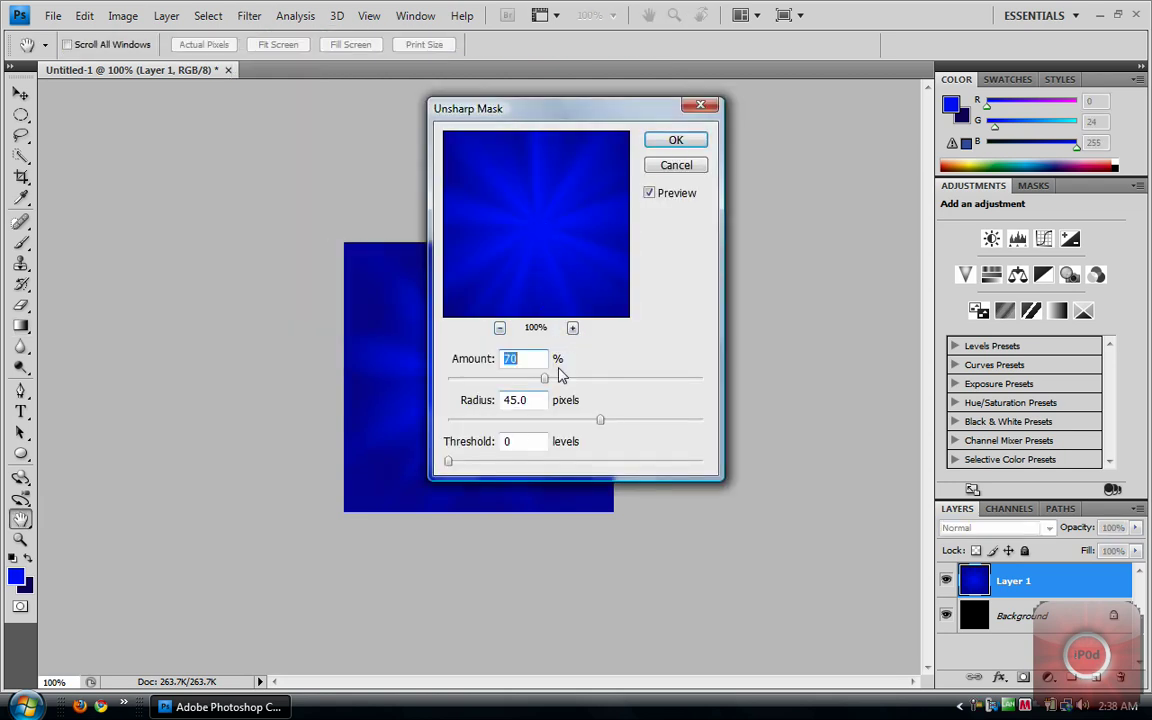
click(676, 141)
key(g)
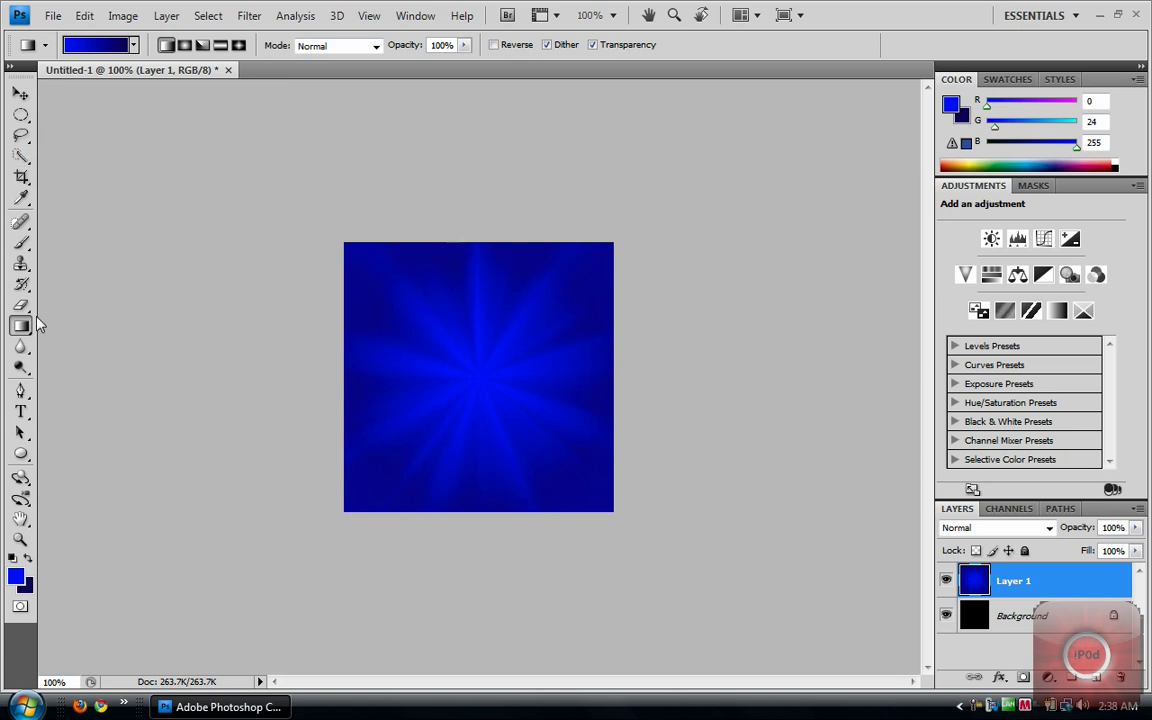
Draw a square rounded-rectangle shape with a 40 px corner radius over the middle of the canvas and colour it black.
click(20, 453)
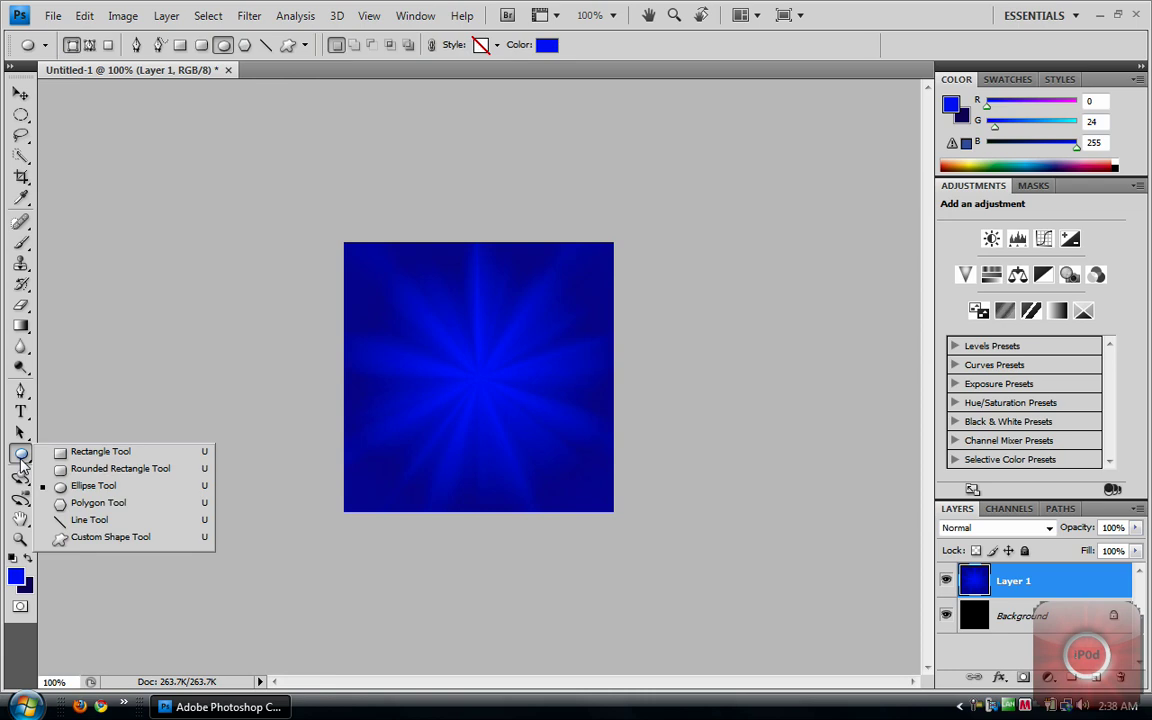
click(160, 469)
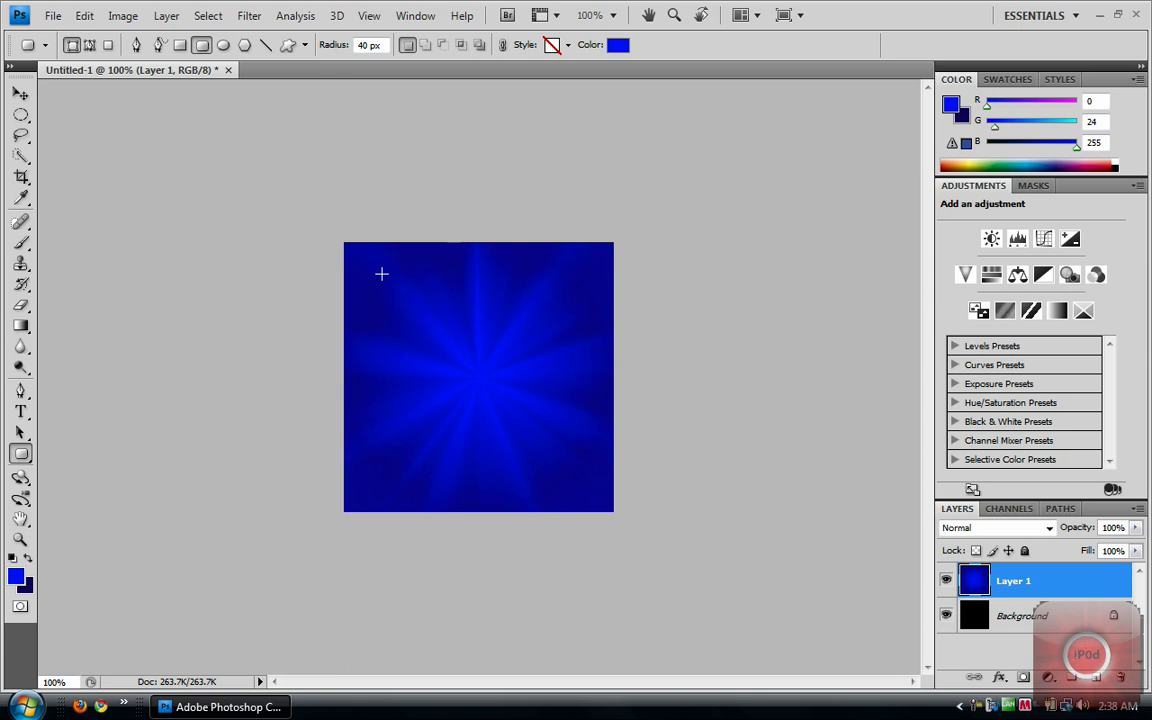
drag(388, 284, 613, 481)
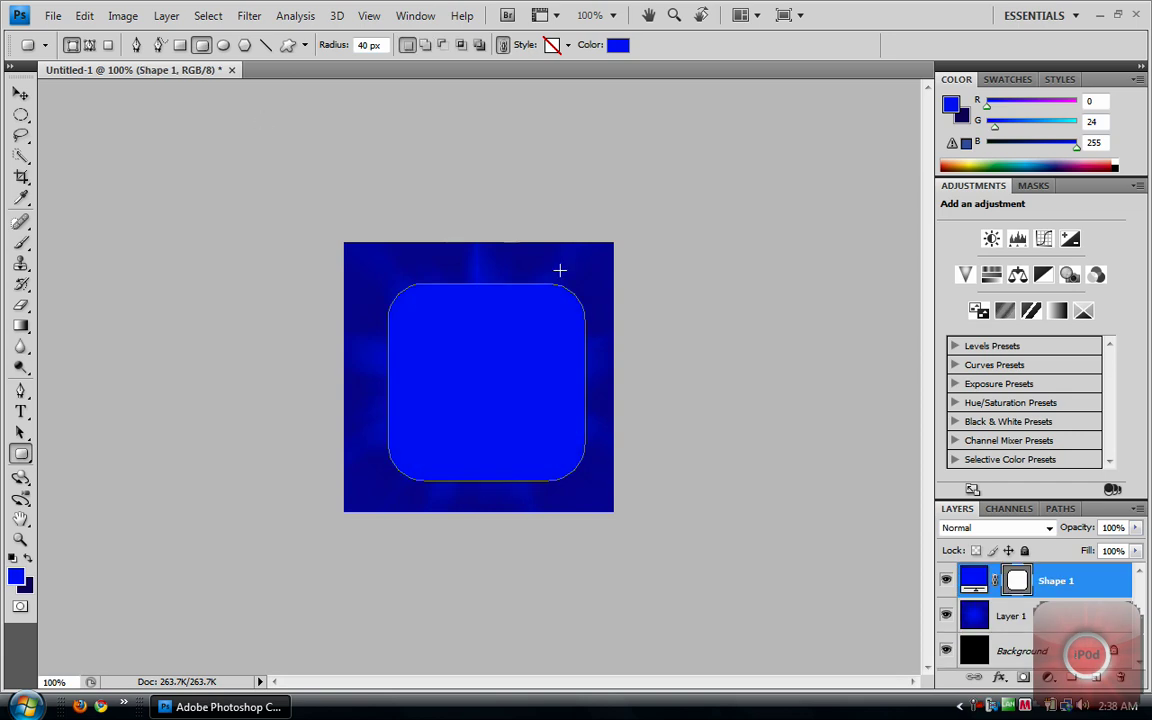
click(617, 44)
drag(571, 168, 571, 397)
click(752, 157)
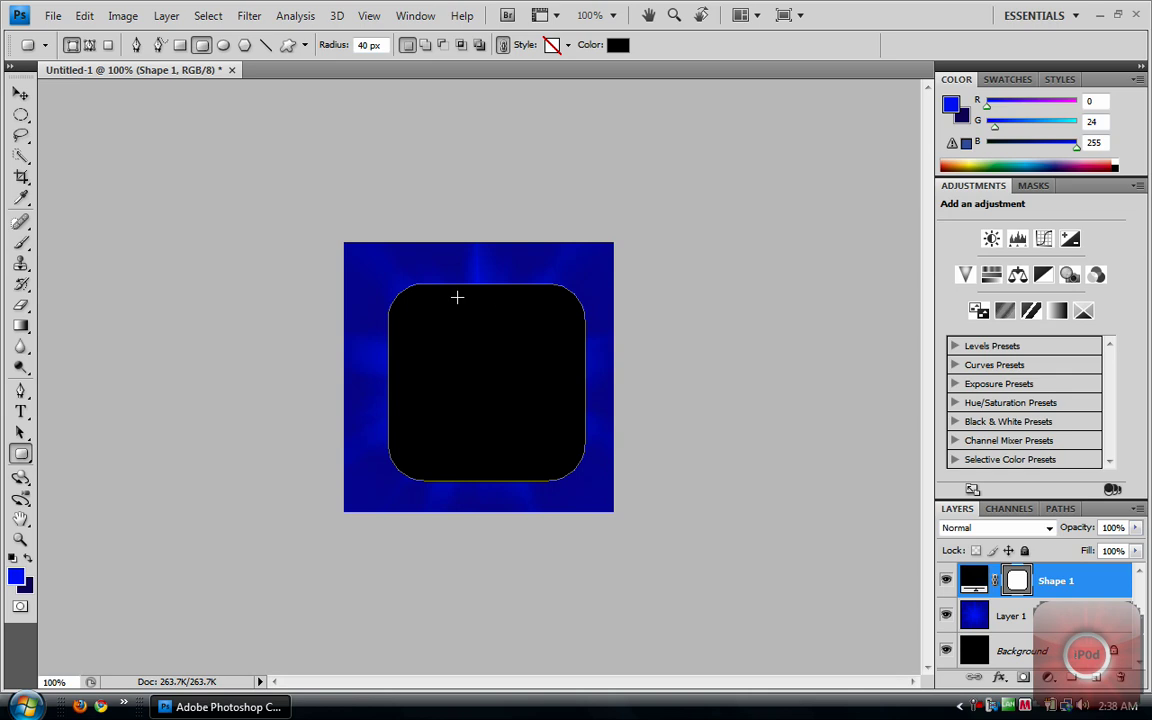
Nudge the black rounded square left and up to centre it on the canvas.
click(14, 90)
key(Left)
key(Left)
key(Left)
key(Left)
key(Left)
key(Left)
key(Left)
key(Left)
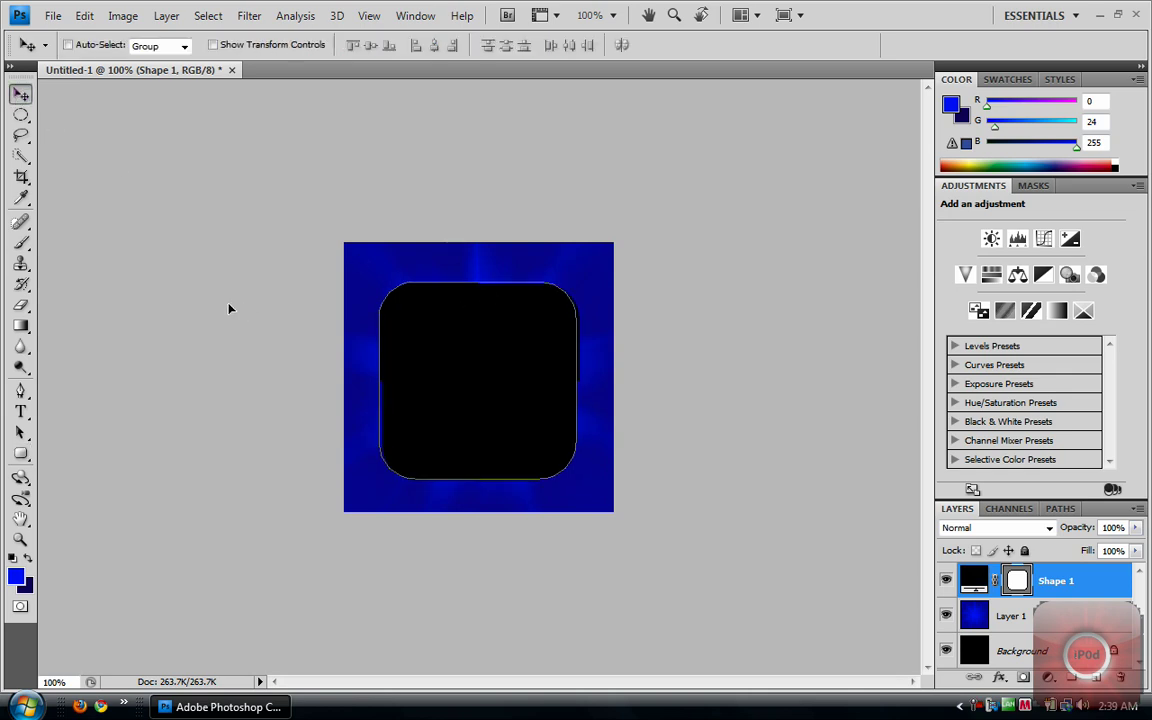
key(Right)
key(Right)
key(Up)
key(Up)
key(Up)
key(Up)
key(Left)
key(Left)
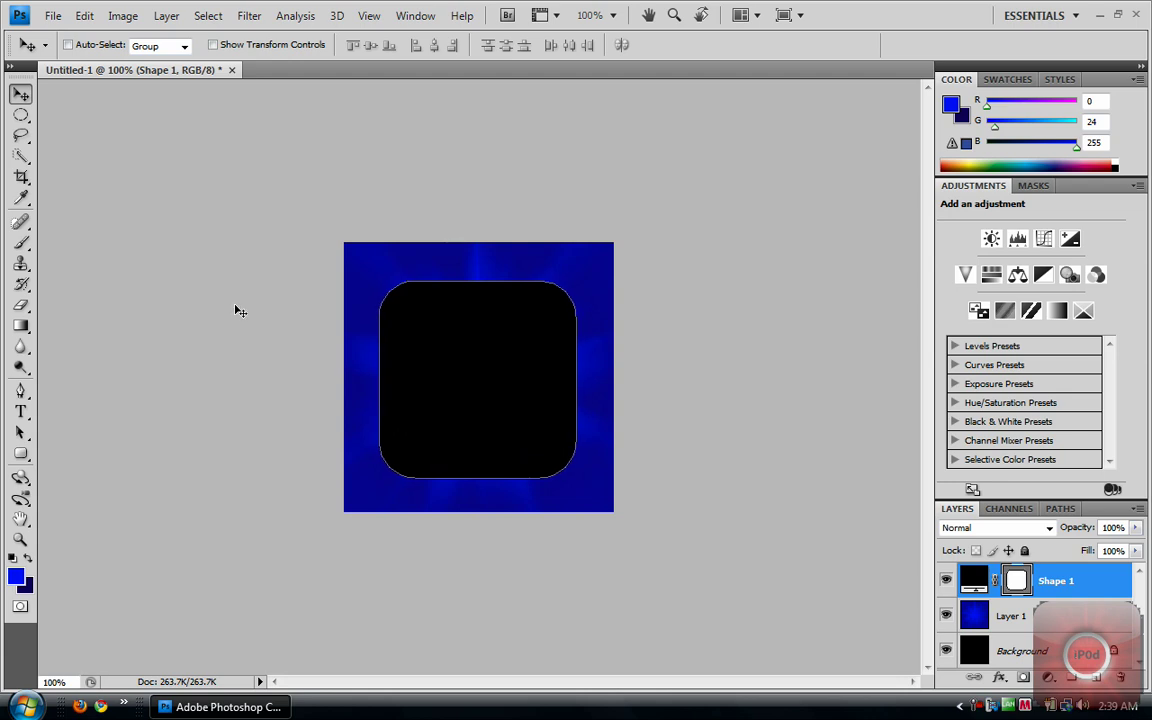
Move Layer 1 above Shape 1 and mask it to the outline of the rounded square.
drag(1003, 610, 985, 572)
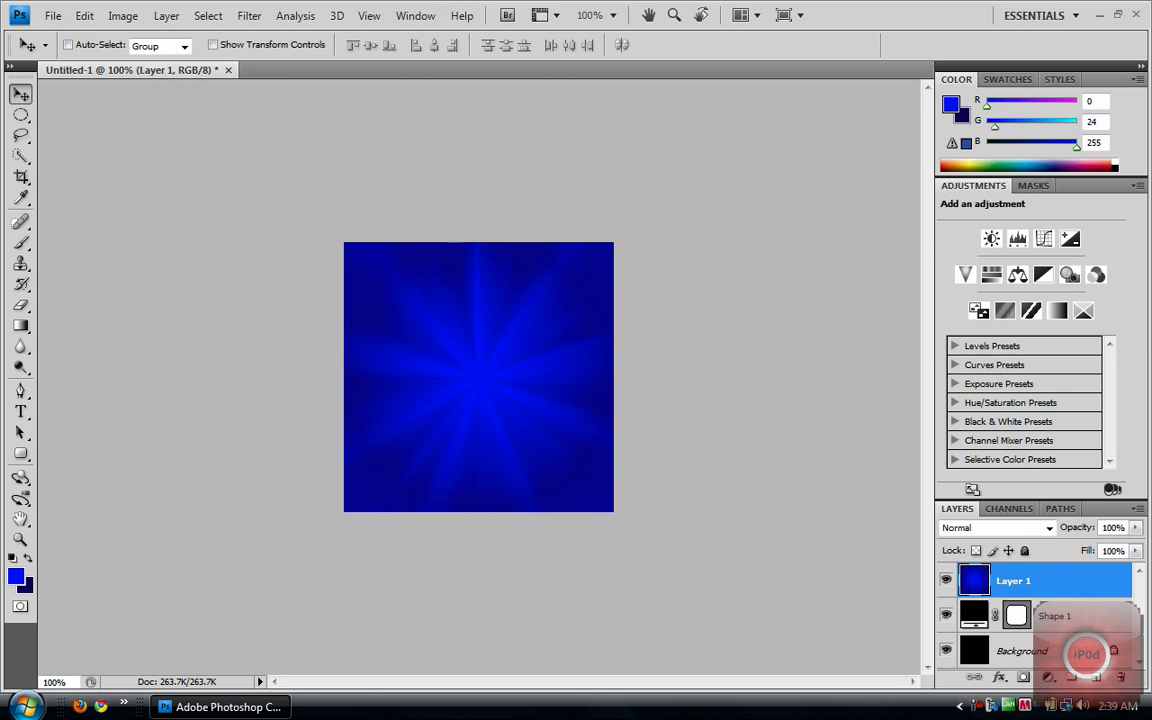
ctrl+click(1016, 615)
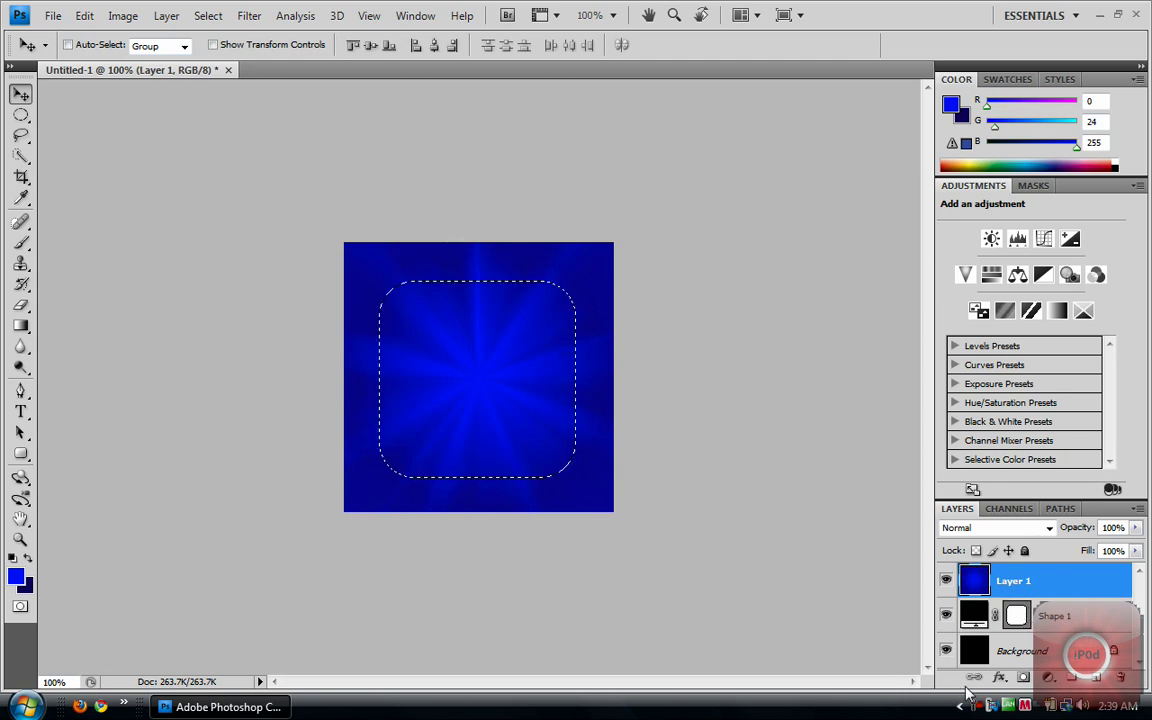
click(1025, 679)
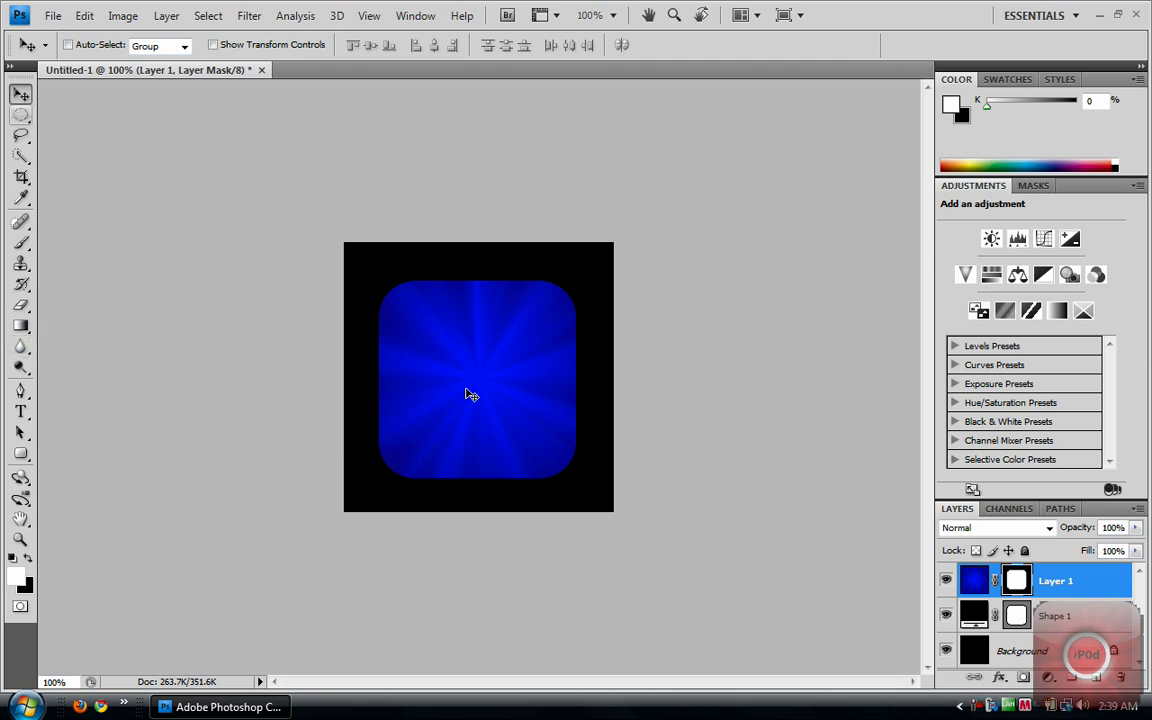
Select the upper part of the rounded square with a curved lower edge by intersecting its outline with a large elliptical marquee.
ctrl+click(973, 580)
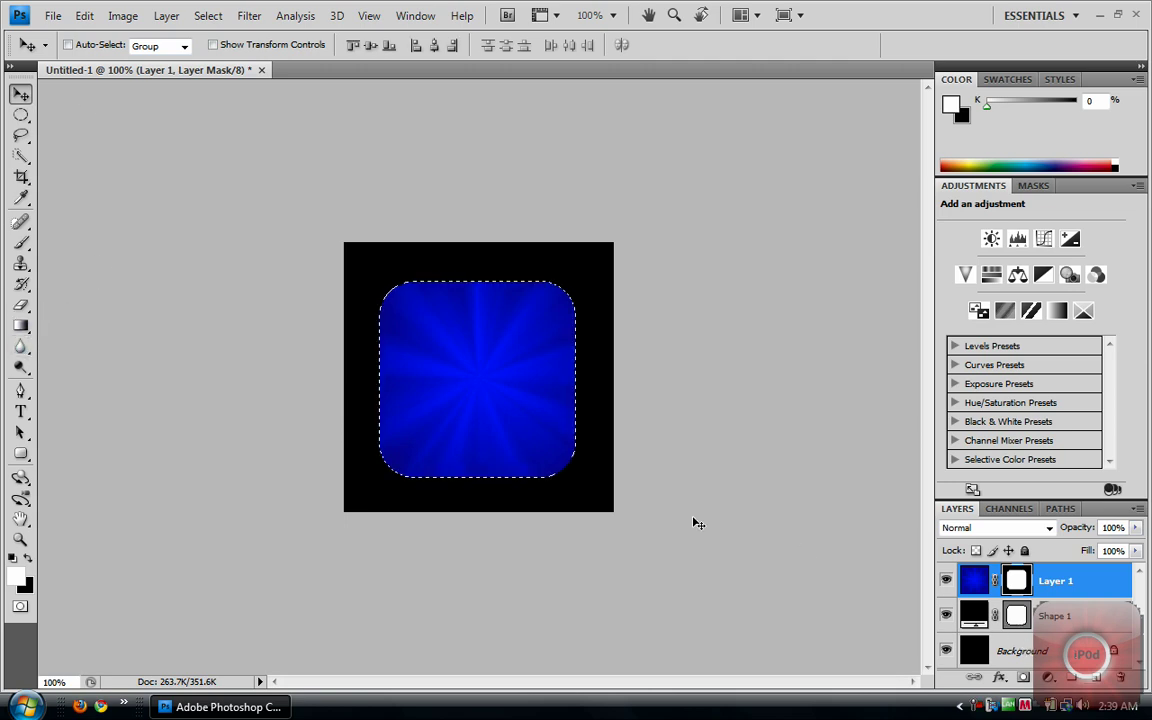
click(21, 116)
right_click(21, 116)
click(108, 134)
click(298, 139)
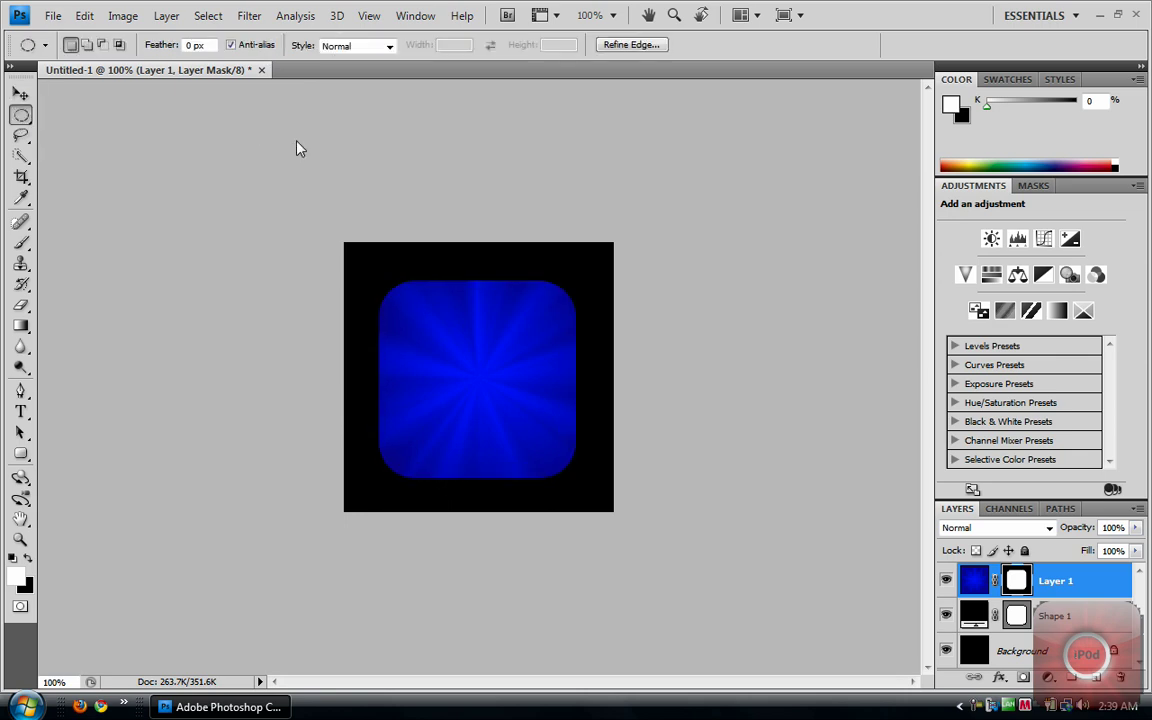
ctrl+click(1016, 617)
key(shift+alt)
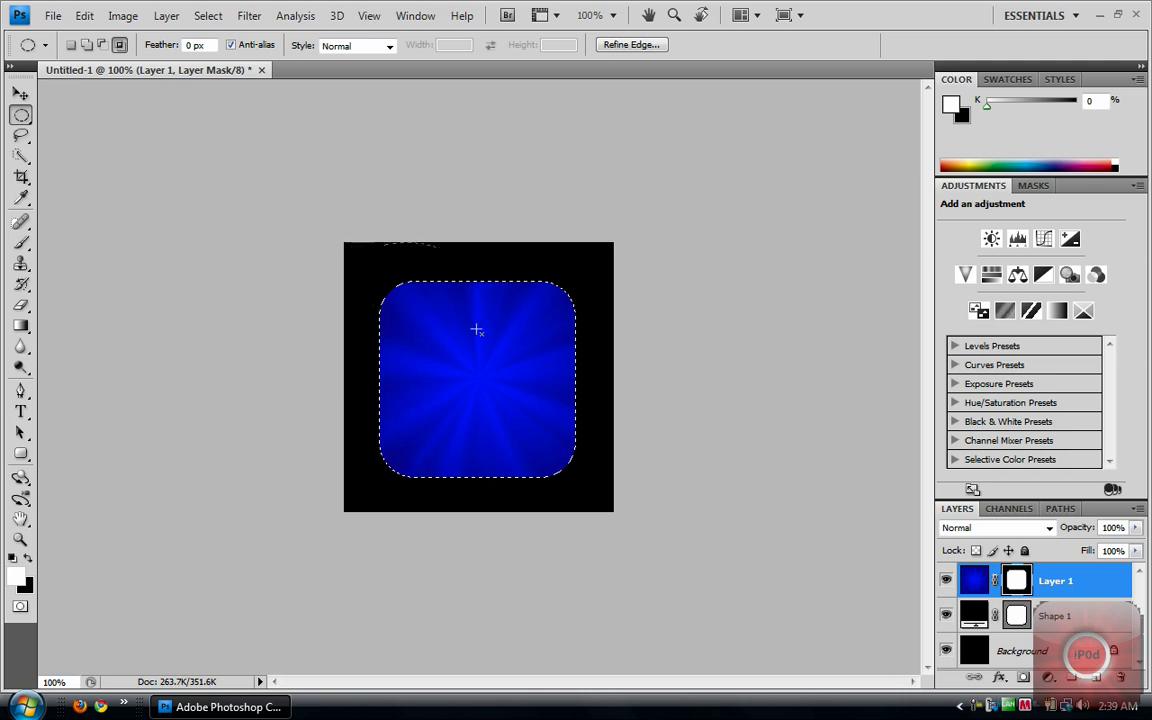
drag(606, 340, 611, 342)
drag(612, 356, 610, 352)
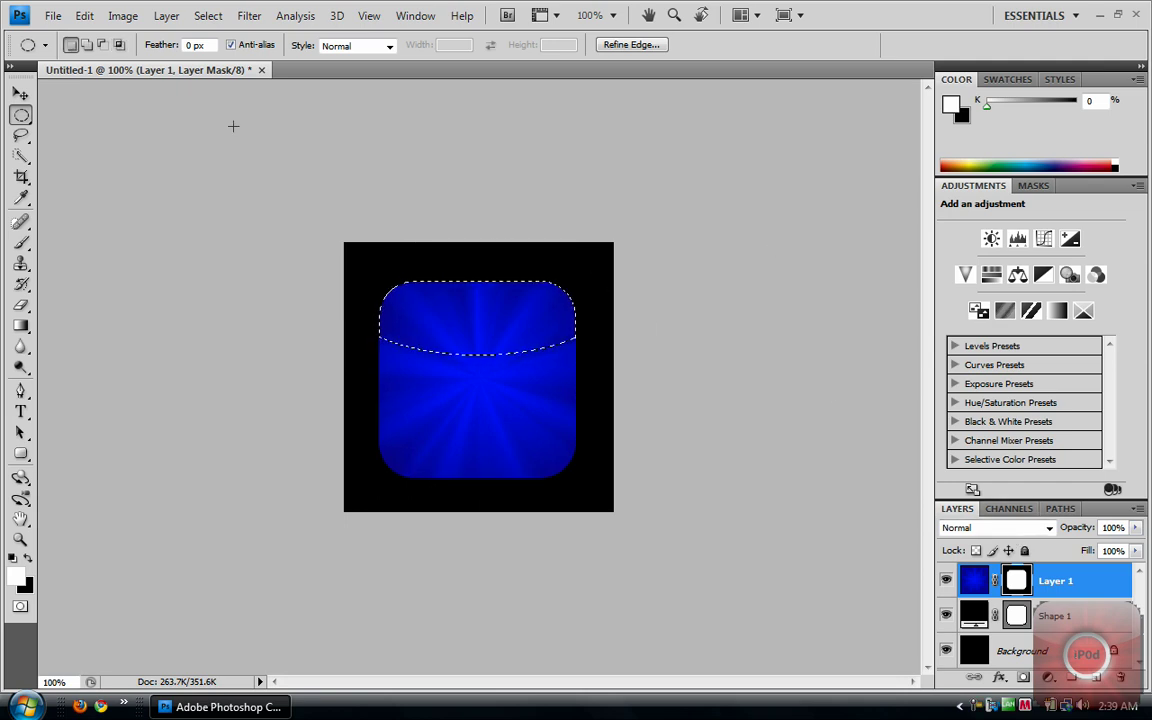
Keep the foreground colour white and set the Gradient tool to the foreground-to-transparent preset.
click(951, 103)
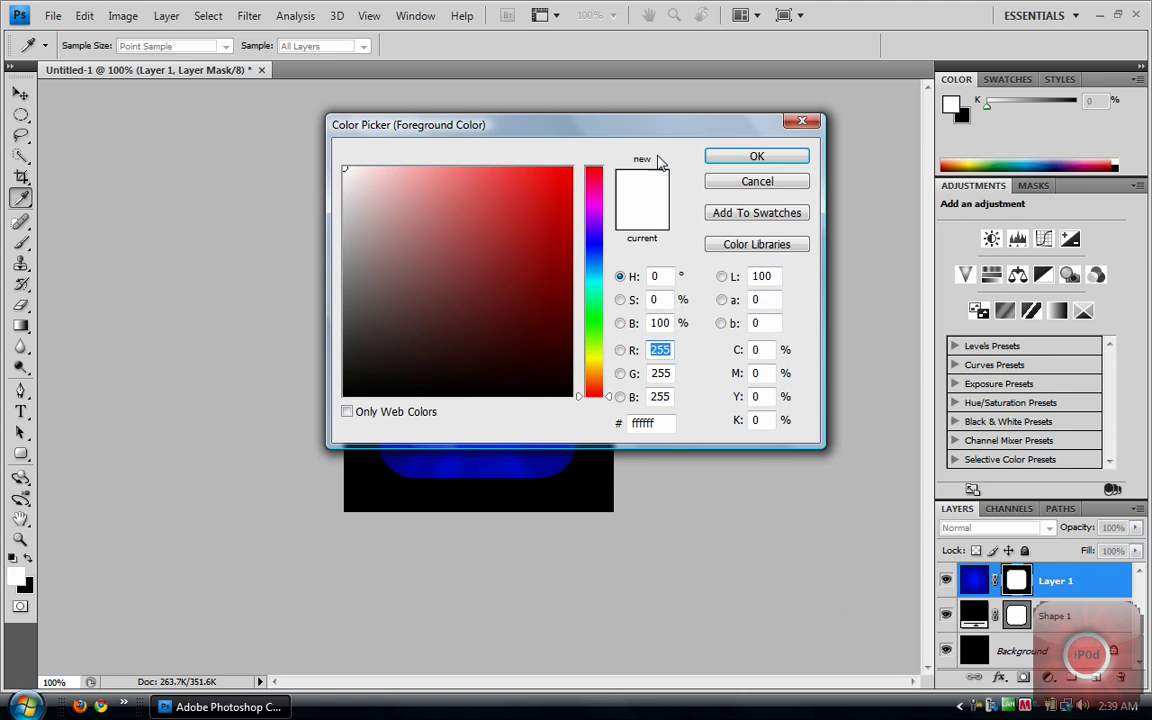
key(Return)
click(21, 326)
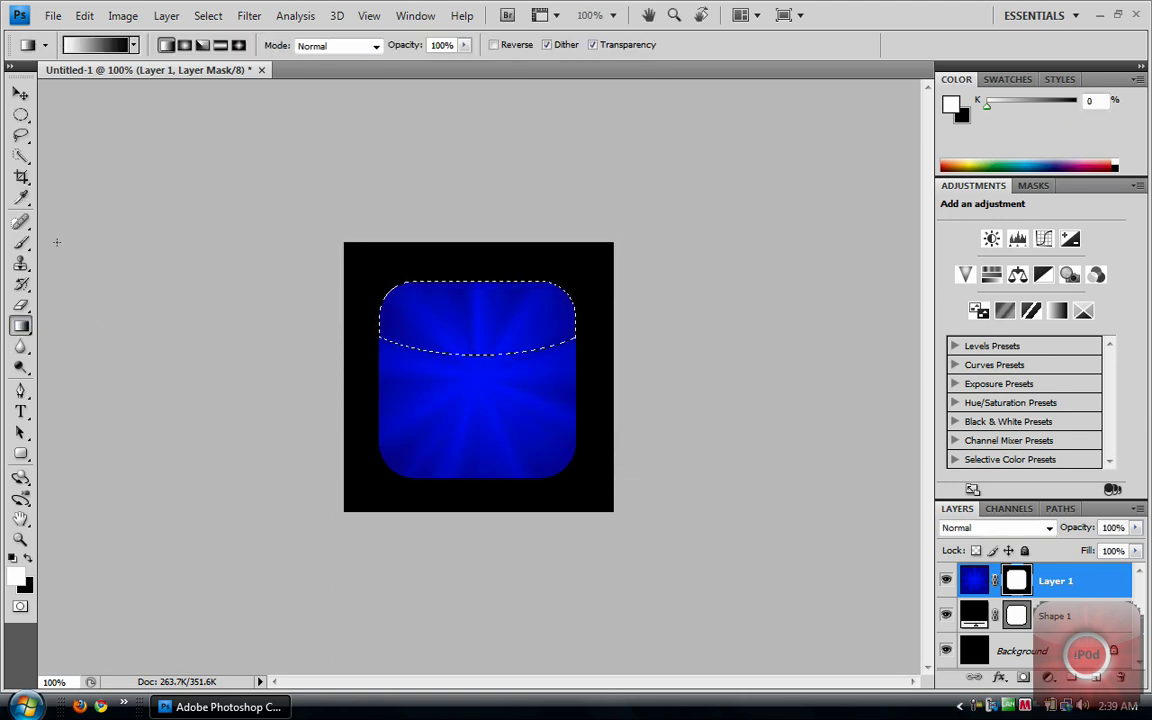
click(73, 46)
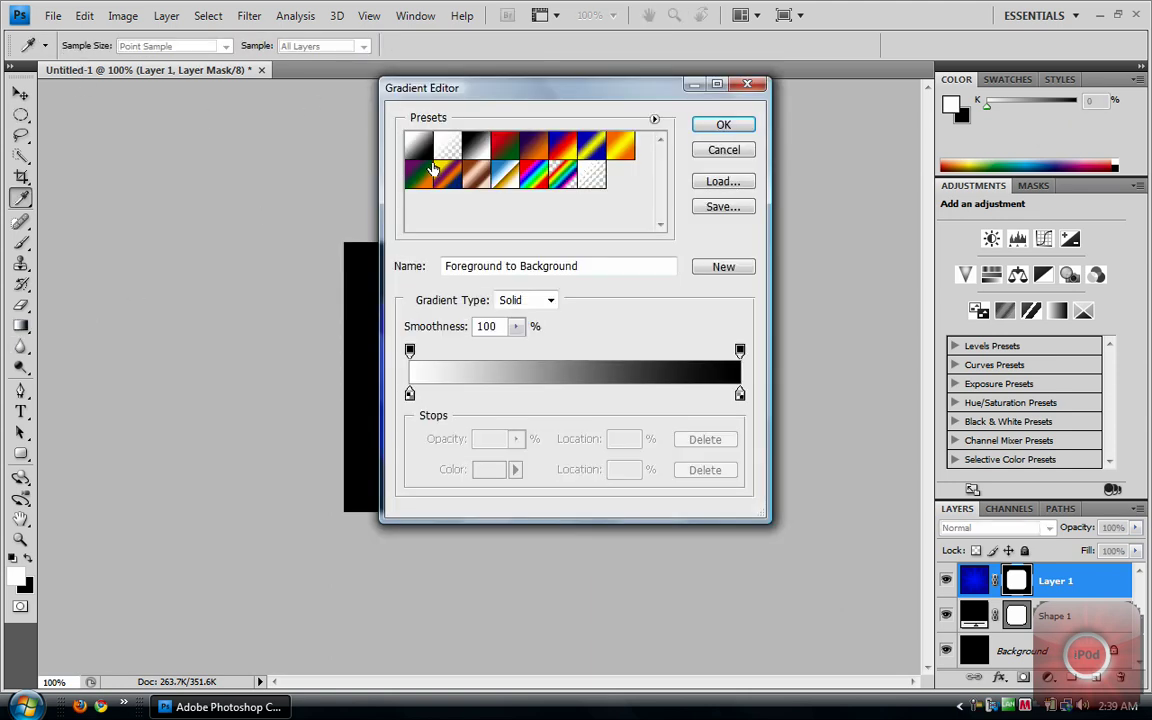
click(446, 146)
click(745, 131)
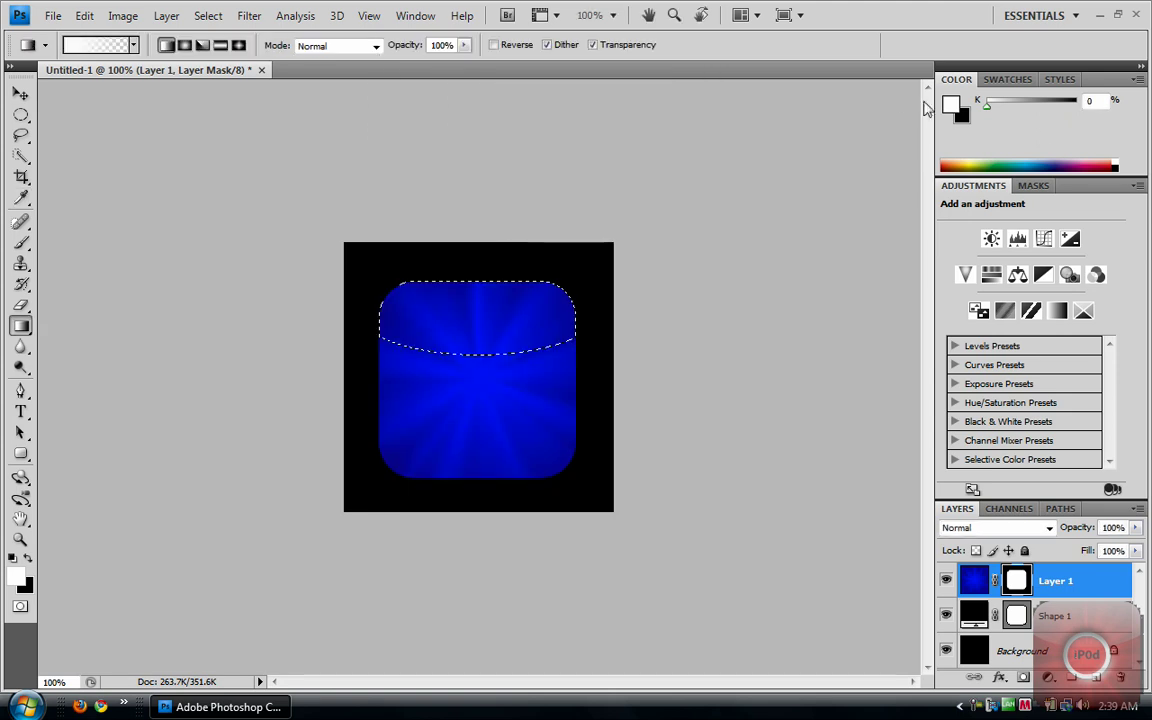
Sample blue (RGB 0, 24, 255) from the burst and fill the selection on a new layer with a vertical blue-to-transparent gradient.
click(15, 576)
click(780, 162)
alt+click(478, 310)
key(ctrl+shift+alt+n)
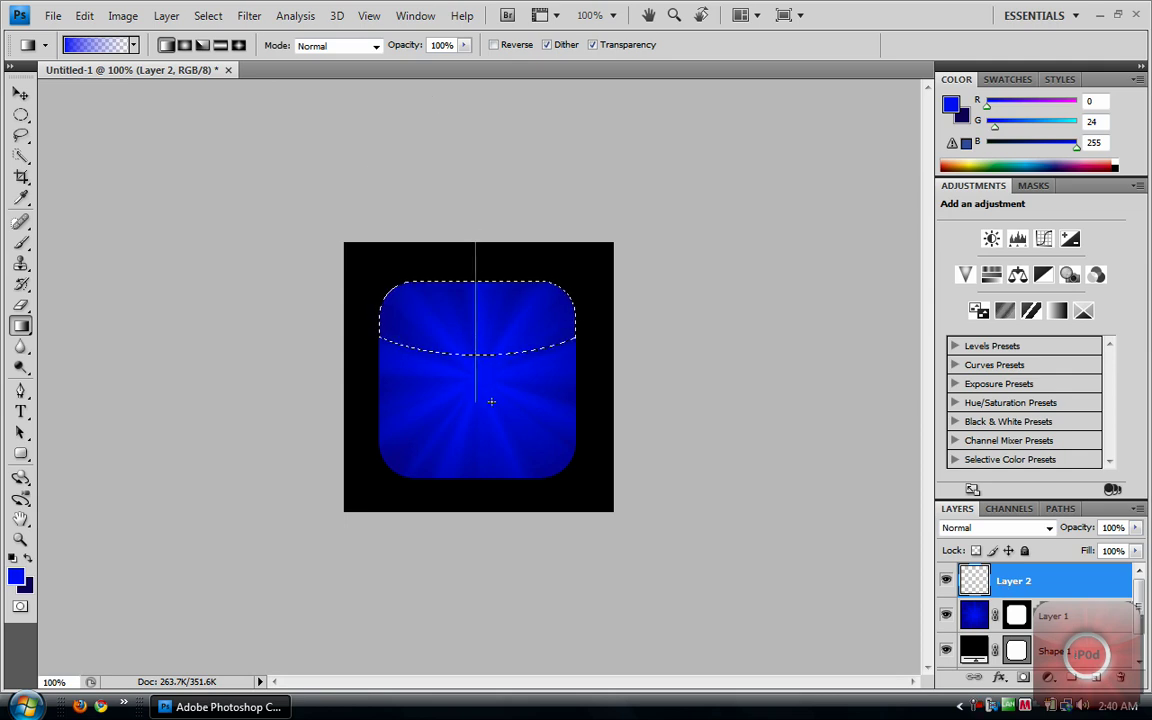
drag(493, 389, 496, 386)
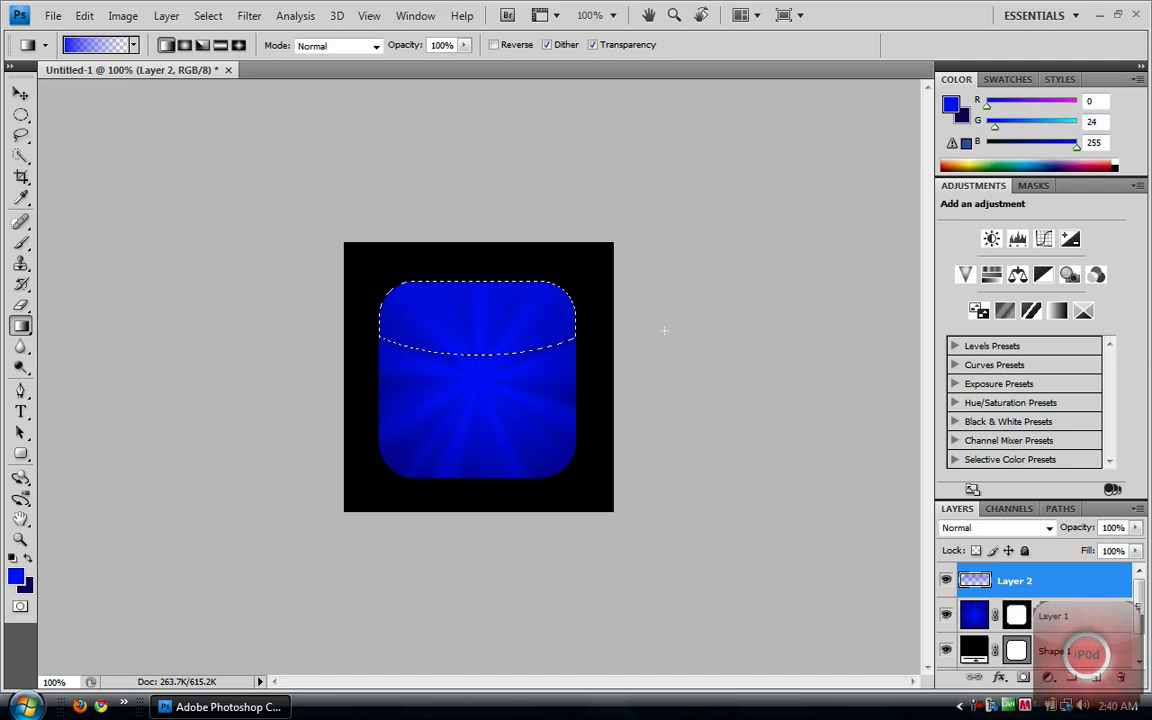
Set the foreground to white and lay a vertical white-to-transparent gradient over the selected upper part on Layer 2.
click(951, 104)
drag(530, 170, 276, 162)
click(714, 160)
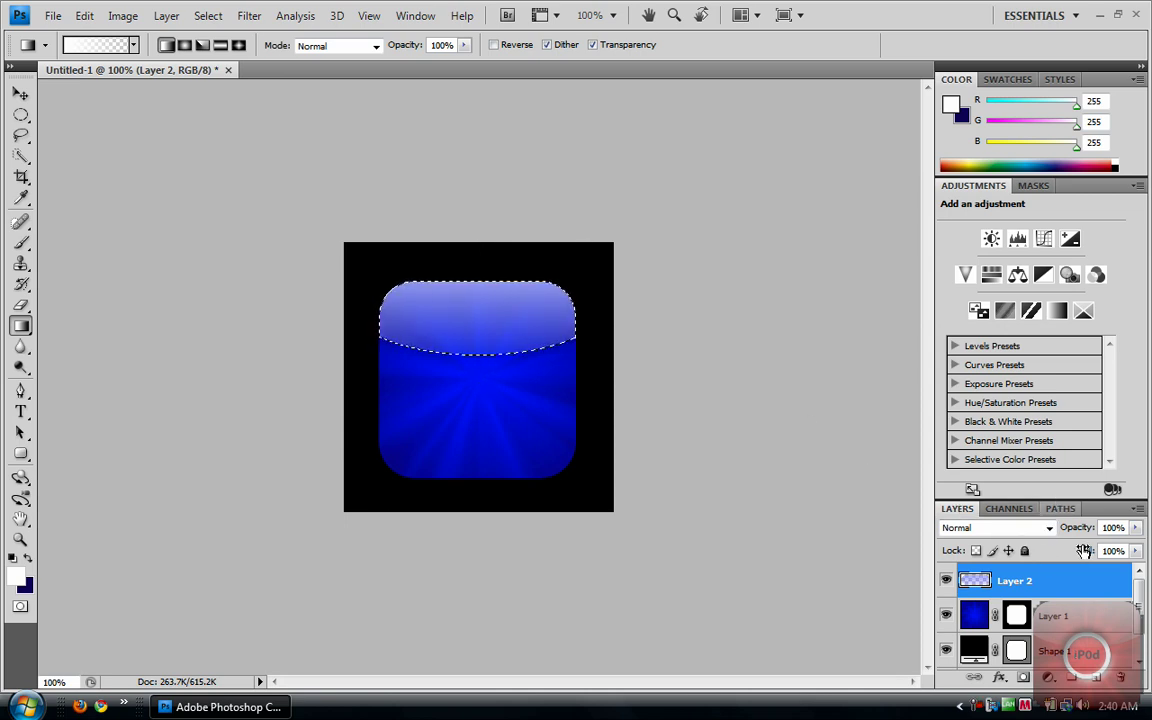
Reduce the opacity of Layer 2 to 77% and clear the selection.
double_click(1082, 587)
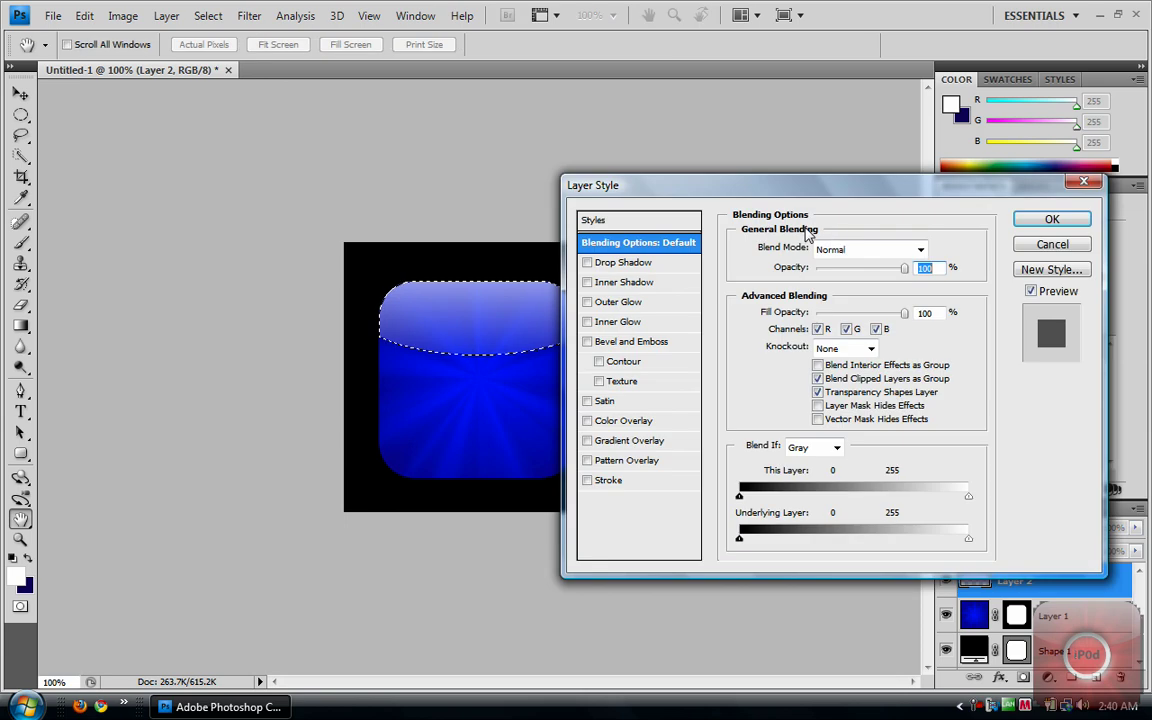
mouse_move(905, 275)
mouse_down()
mouse_move(869, 280)
mouse_move(886, 287)
mouse_up()
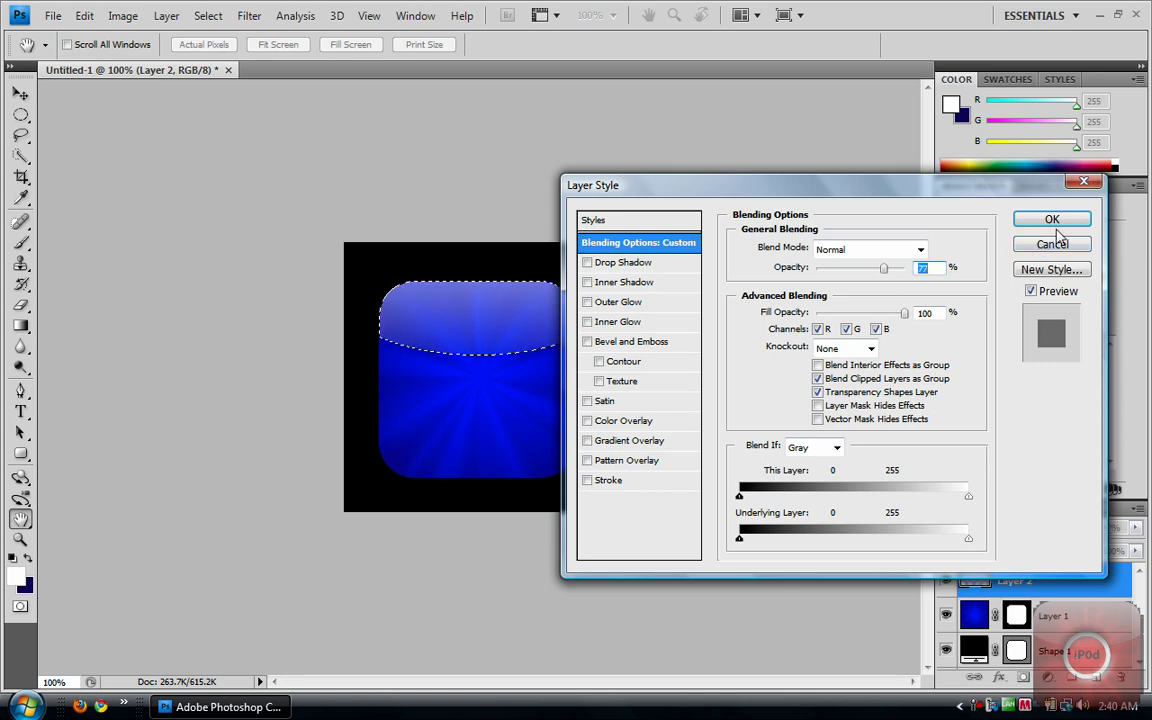
click(1052, 222)
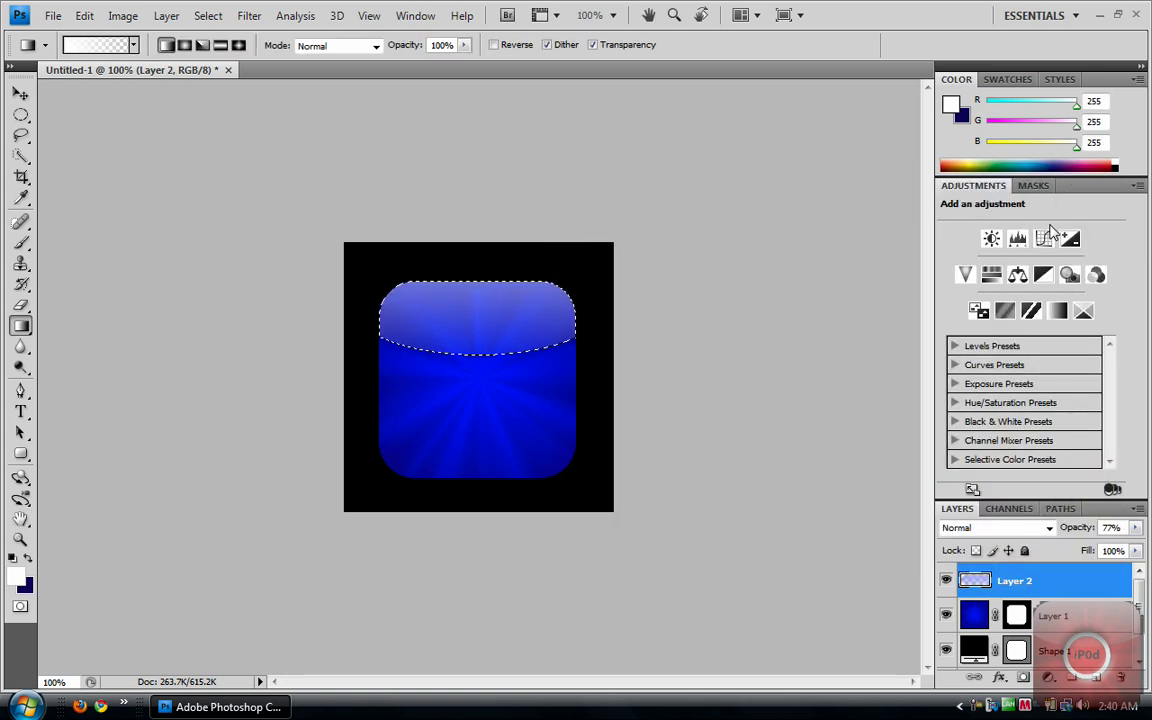
key(ctrl+d)
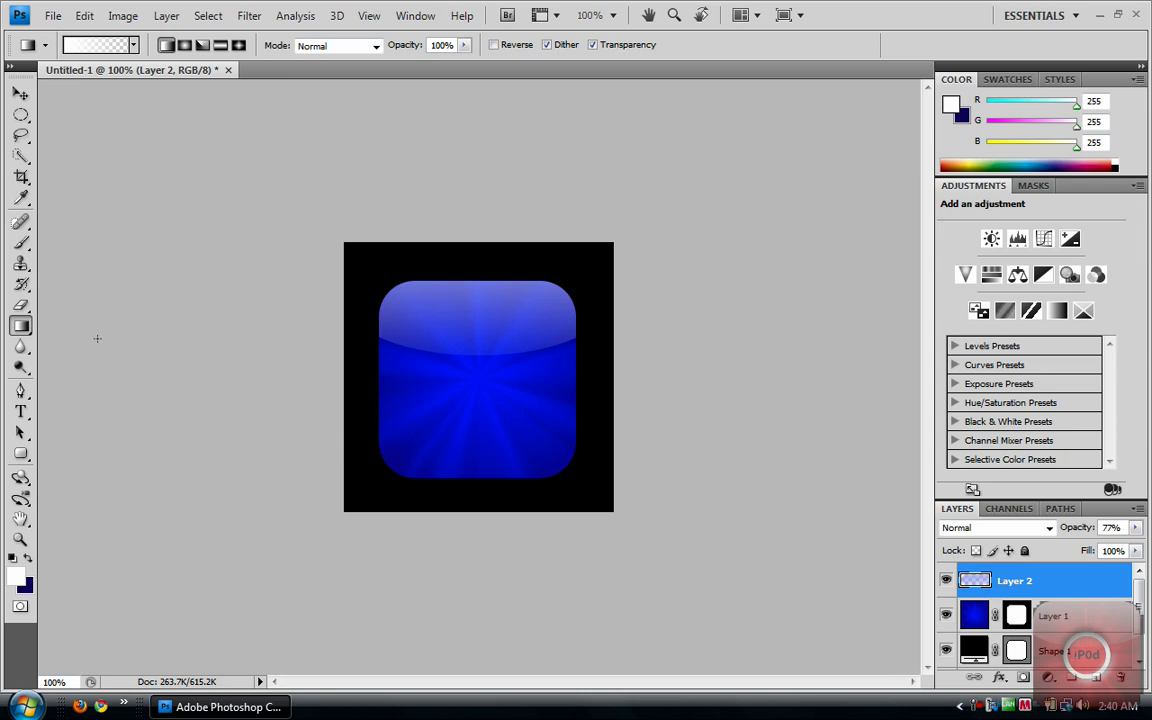
Draw a white circle shape about a third of the canvas width and centre it on the rounded square.
click(20, 453)
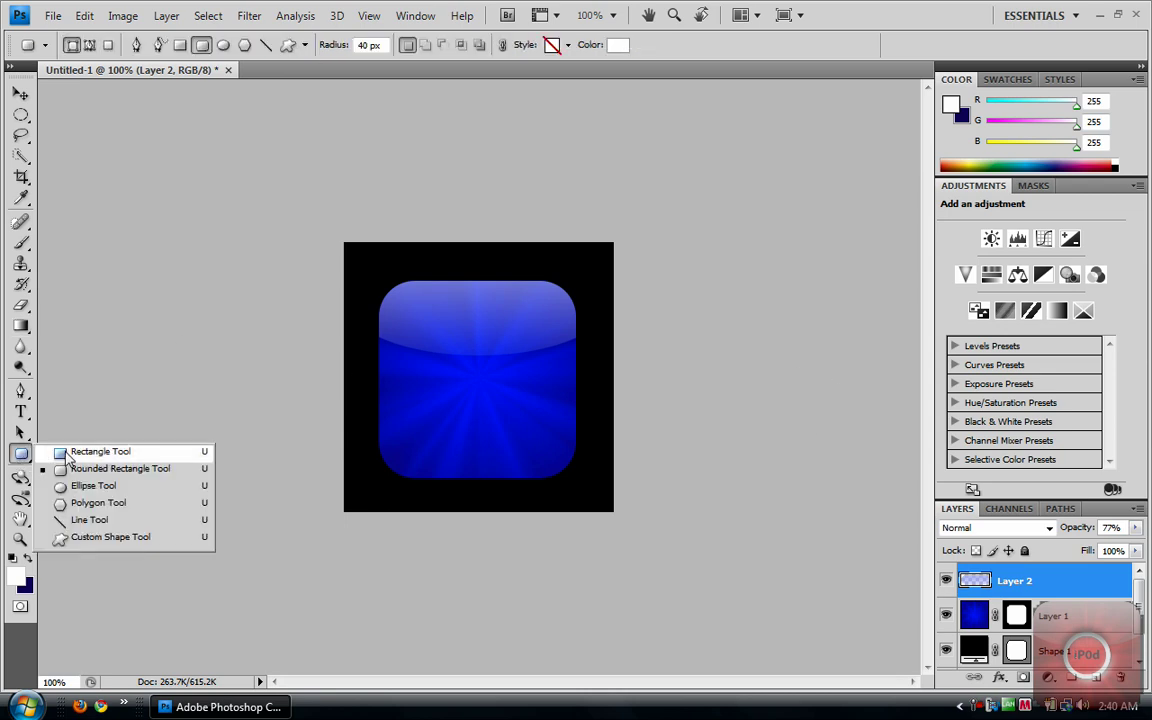
click(70, 486)
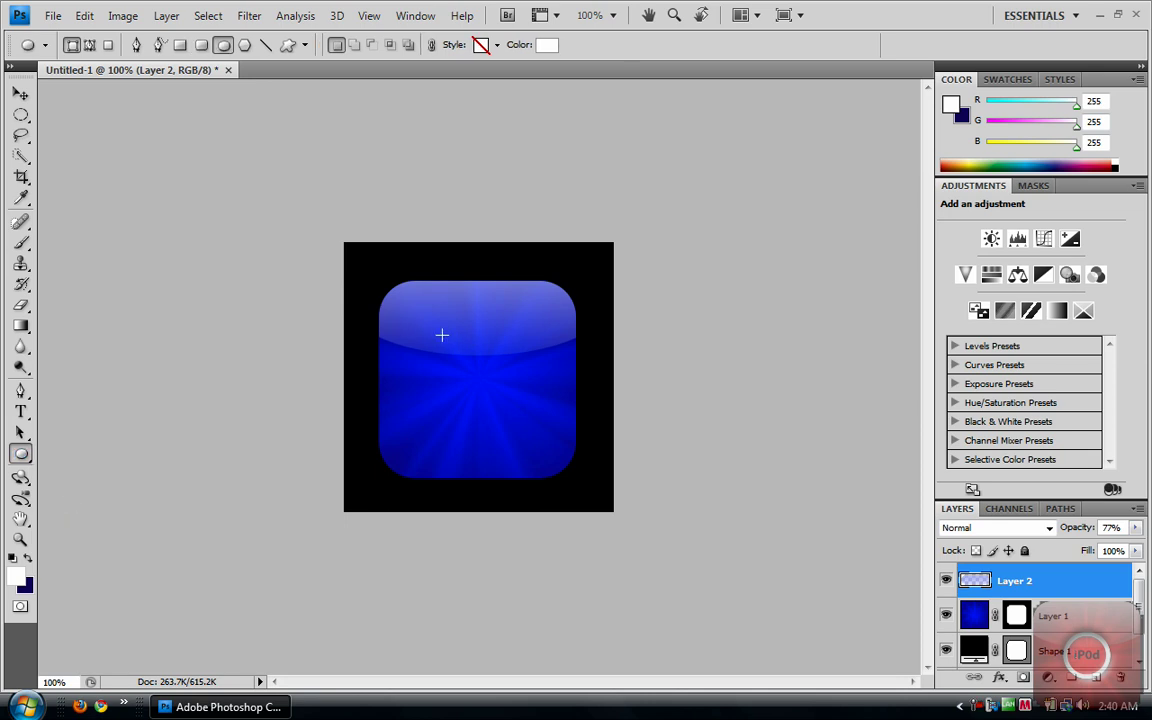
drag(442, 332, 542, 421)
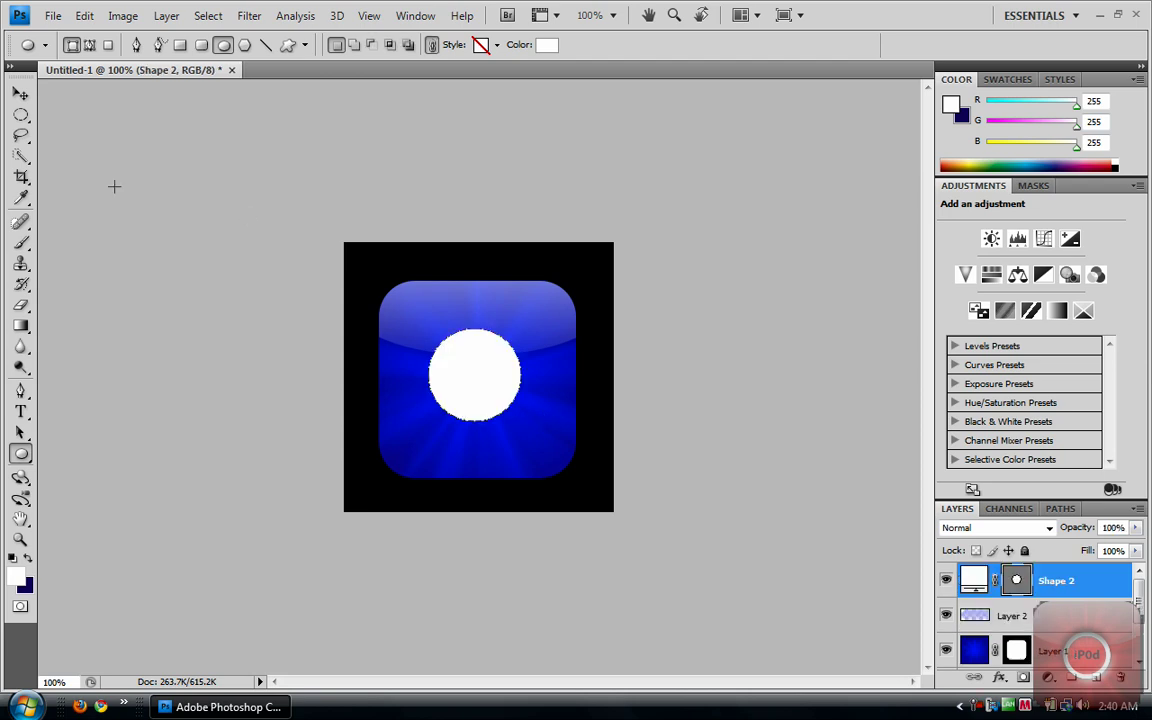
click(21, 93)
mouse_move(225, 233)
mouse_down()
mouse_move(210, 213)
mouse_move(229, 241)
mouse_up()
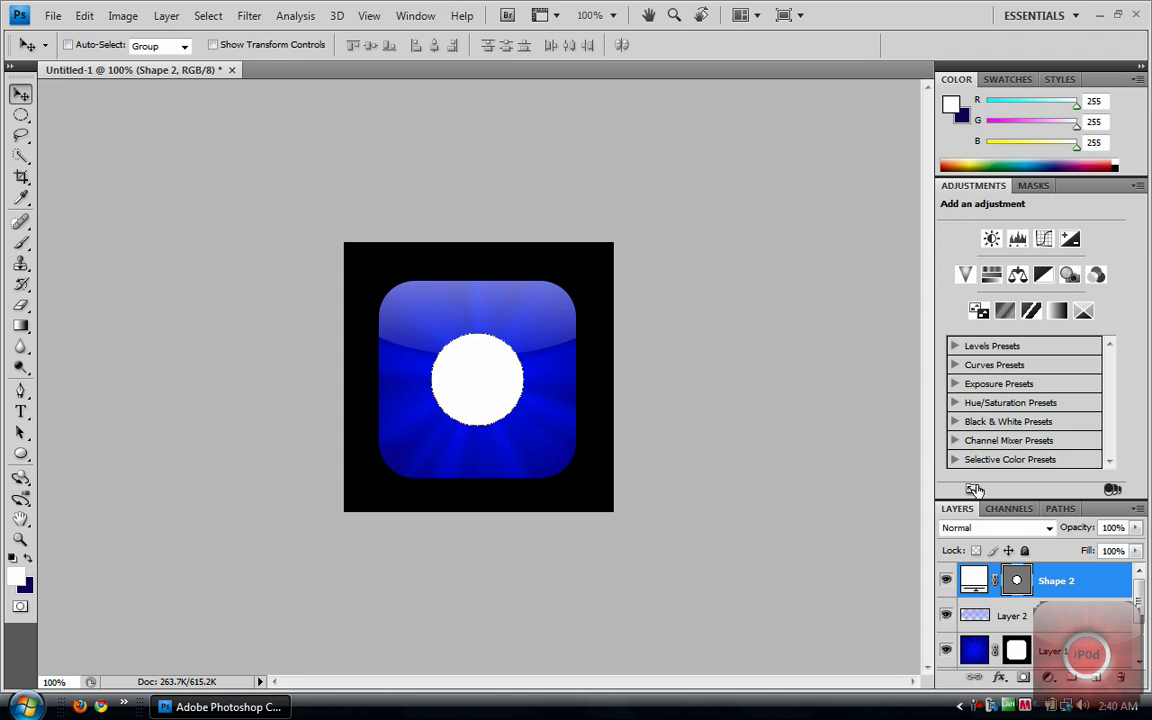
Set the fill opacity of the circle on Shape 2 to 0% and give it a white stroke (ffffff).
double_click(1090, 583)
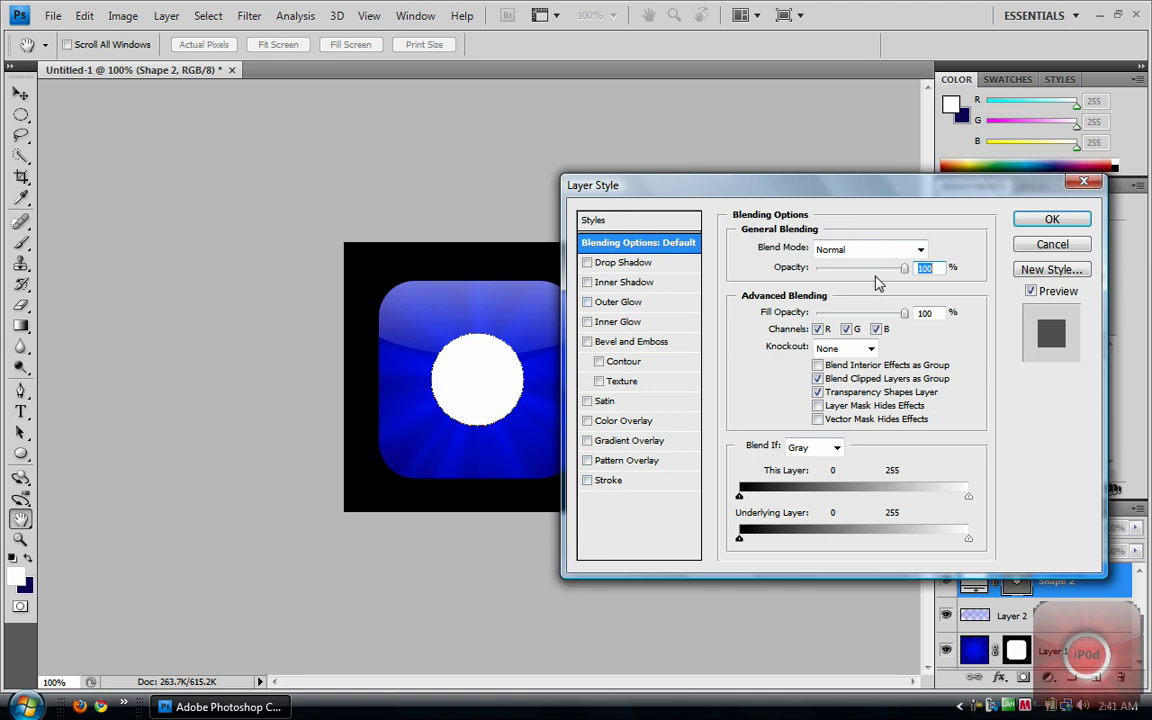
drag(805, 313, 497, 325)
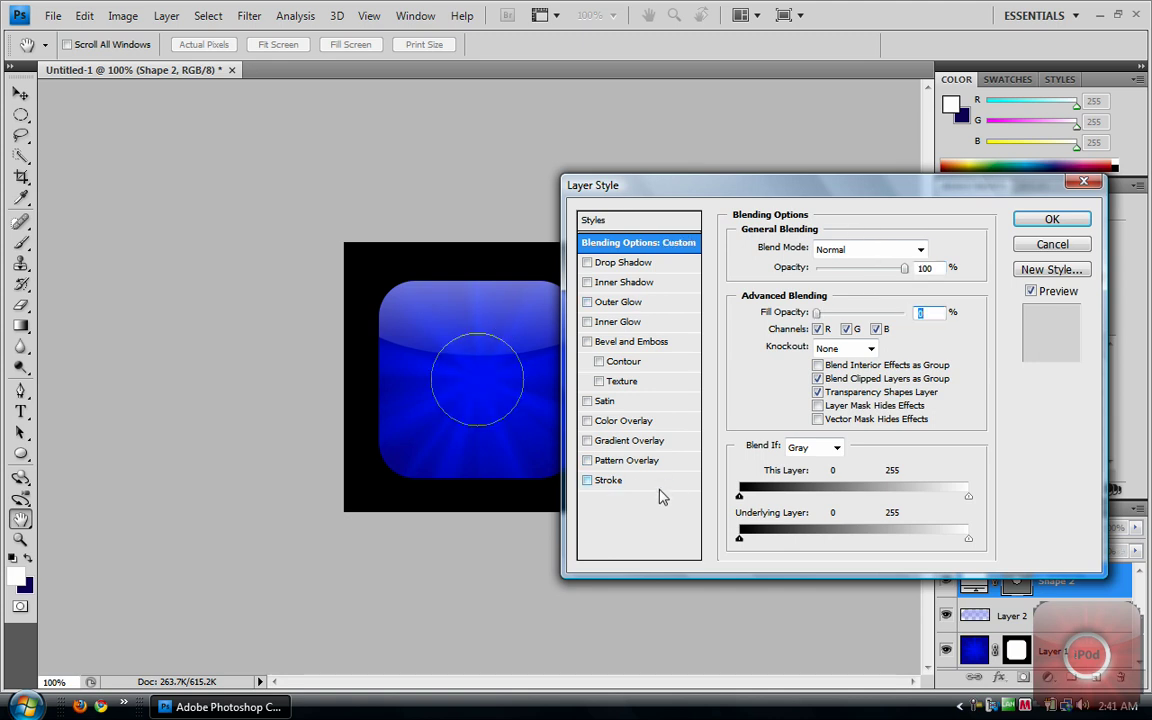
click(618, 482)
click(775, 365)
click(345, 168)
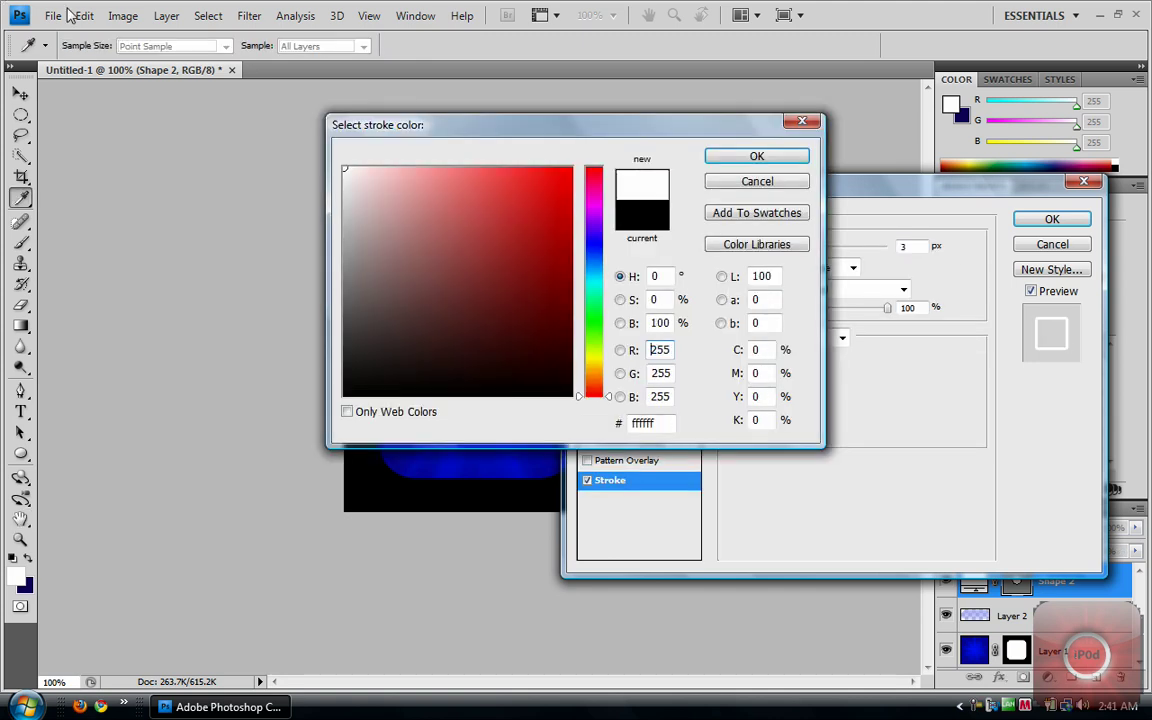
click(757, 158)
Set the circle's stroke to 9 px, positioned Inside, with Normal blend mode, and apply the layer style.
mouse_move(810, 253)
mouse_down()
mouse_move(818, 248)
mouse_move(805, 257)
mouse_move(820, 270)
mouse_up()
click(822, 268)
click(811, 300)
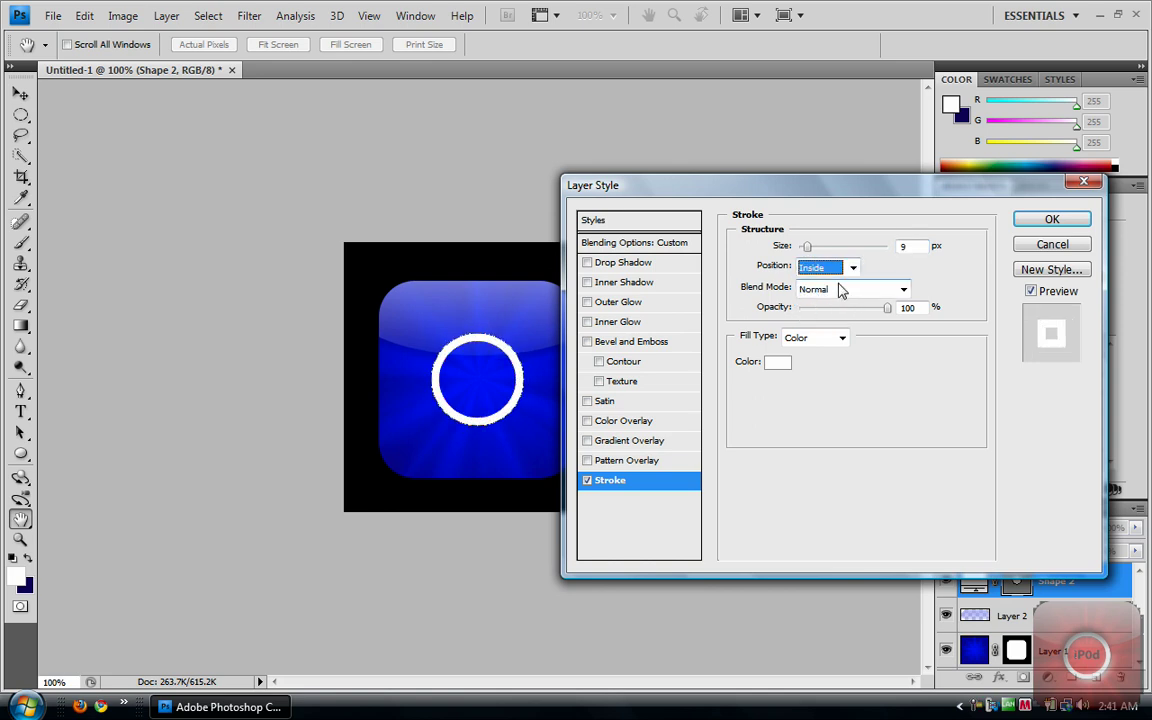
click(840, 290)
click(900, 365)
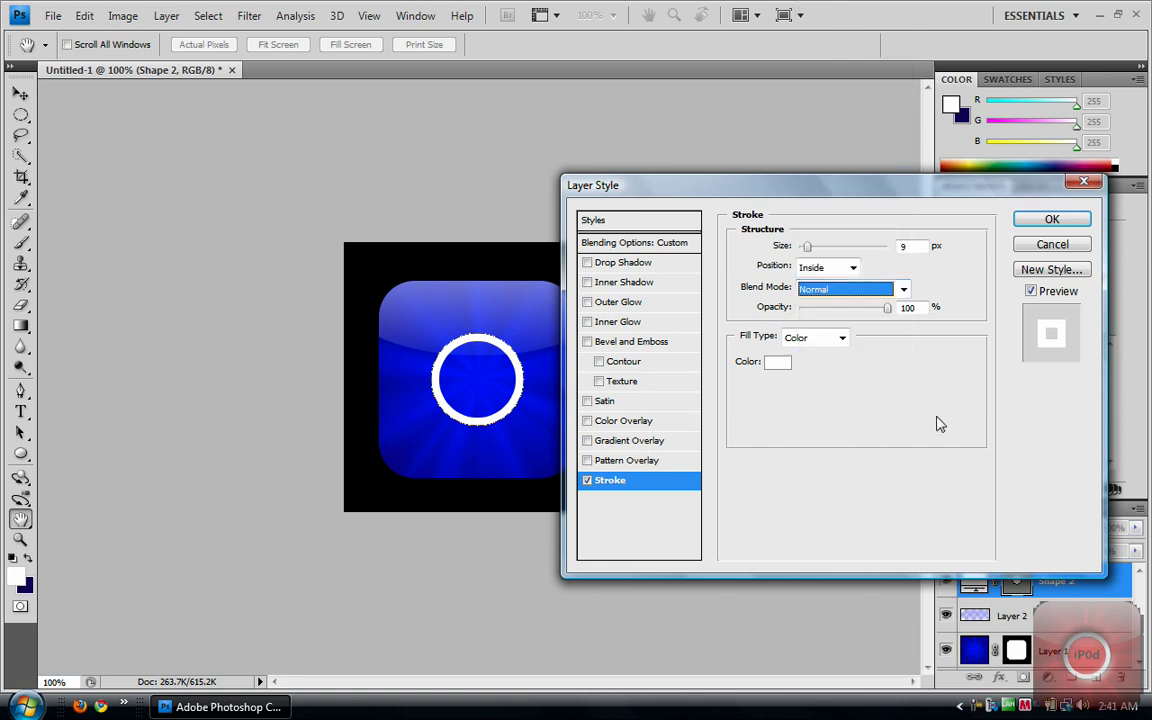
click(1046, 224)
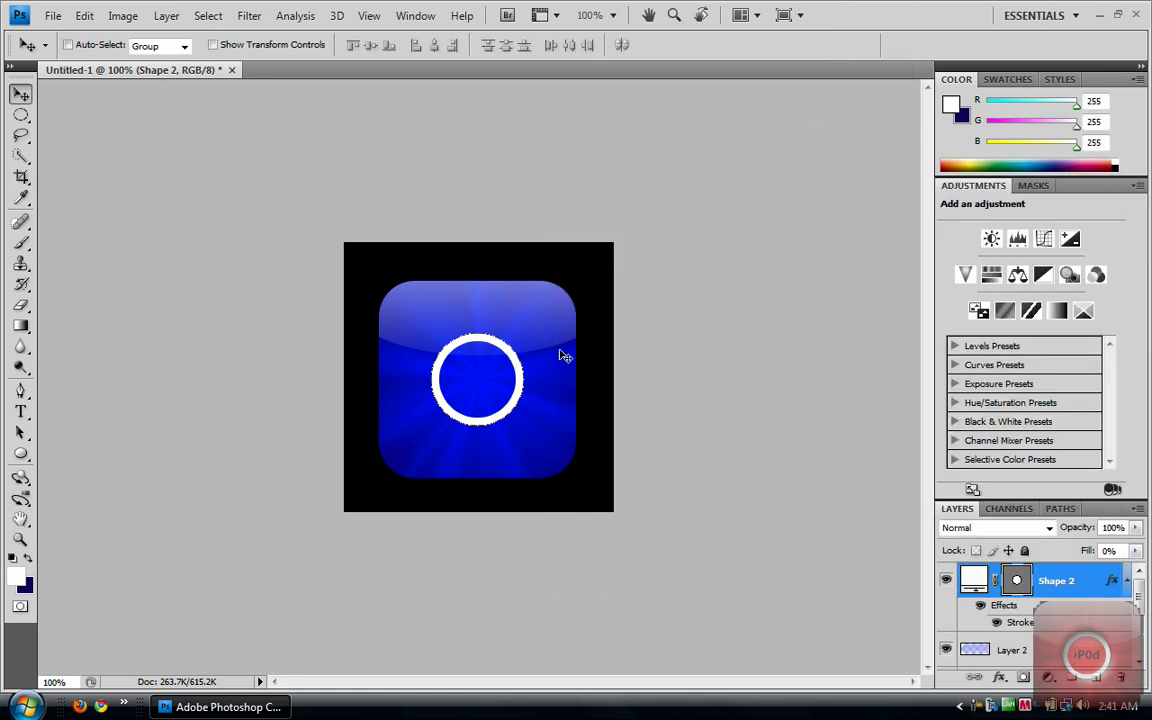
double_click(1112, 586)
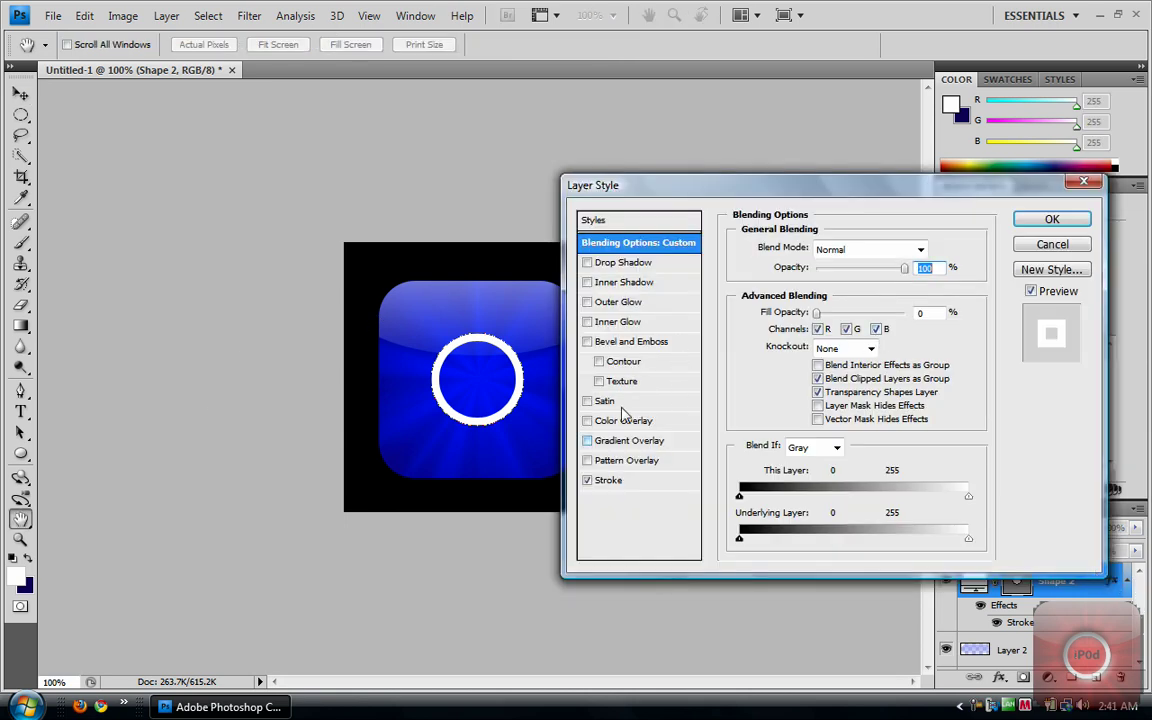
click(624, 444)
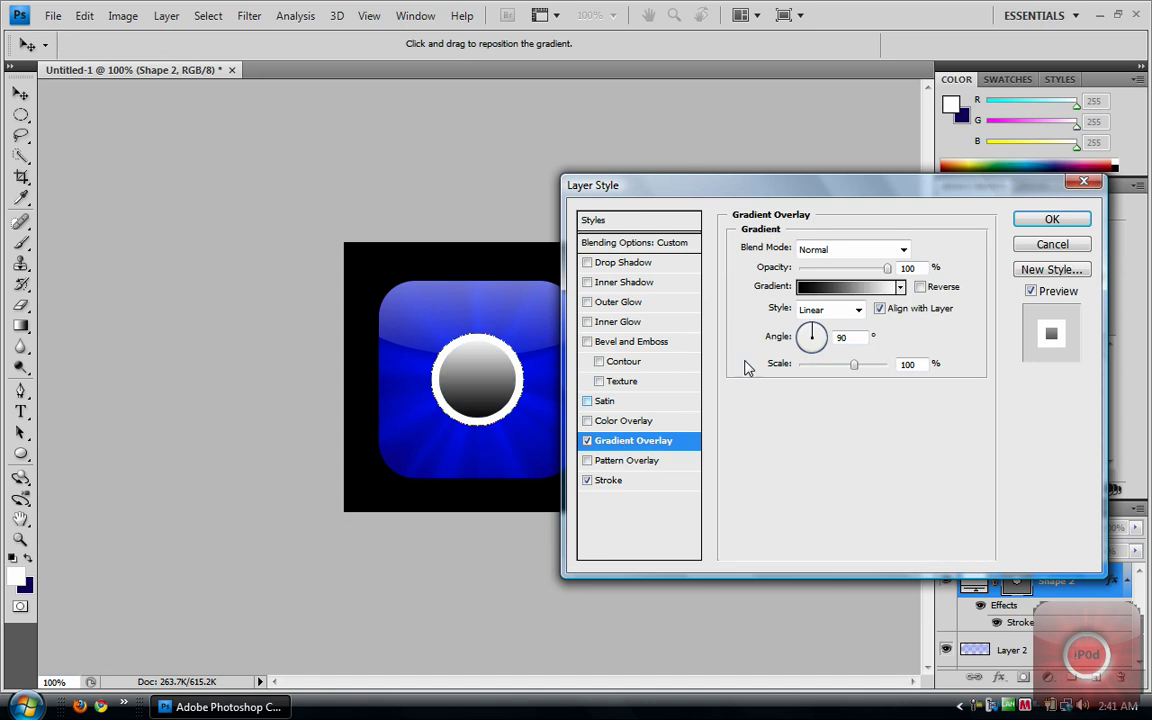
click(1051, 245)
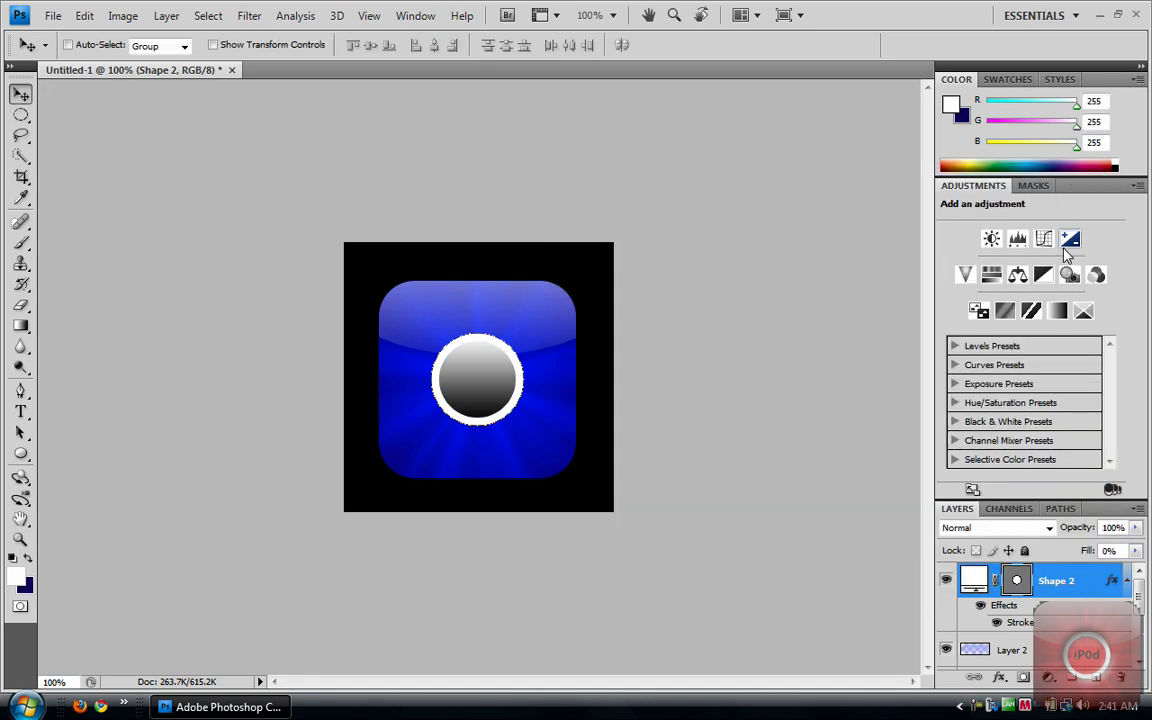
Add a Bevel and Emboss effect to the Shape 2 ring with the Emboss style and Down direction.
double_click(1087, 582)
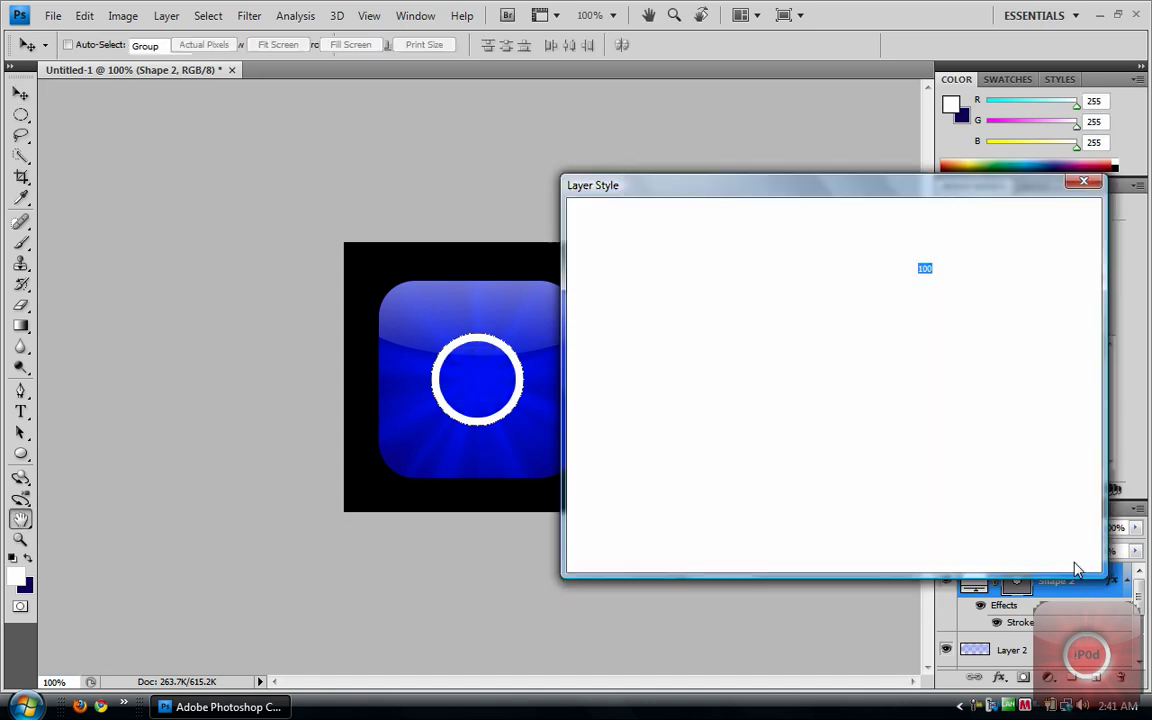
click(615, 343)
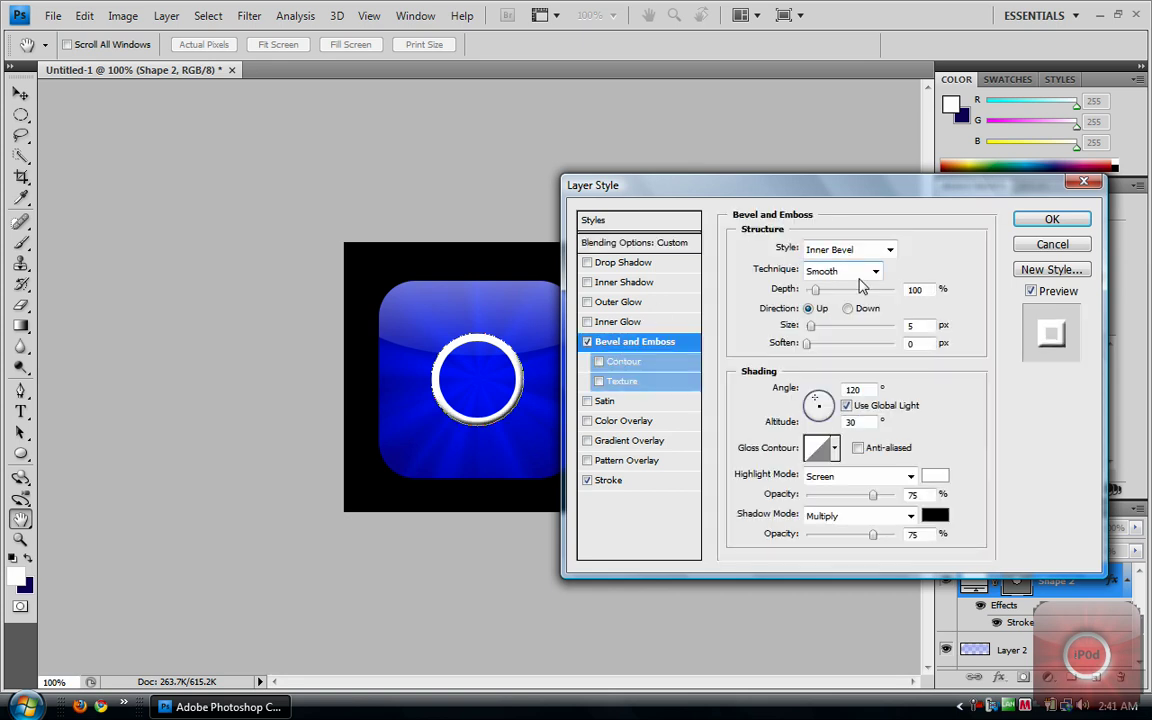
click(846, 251)
click(821, 297)
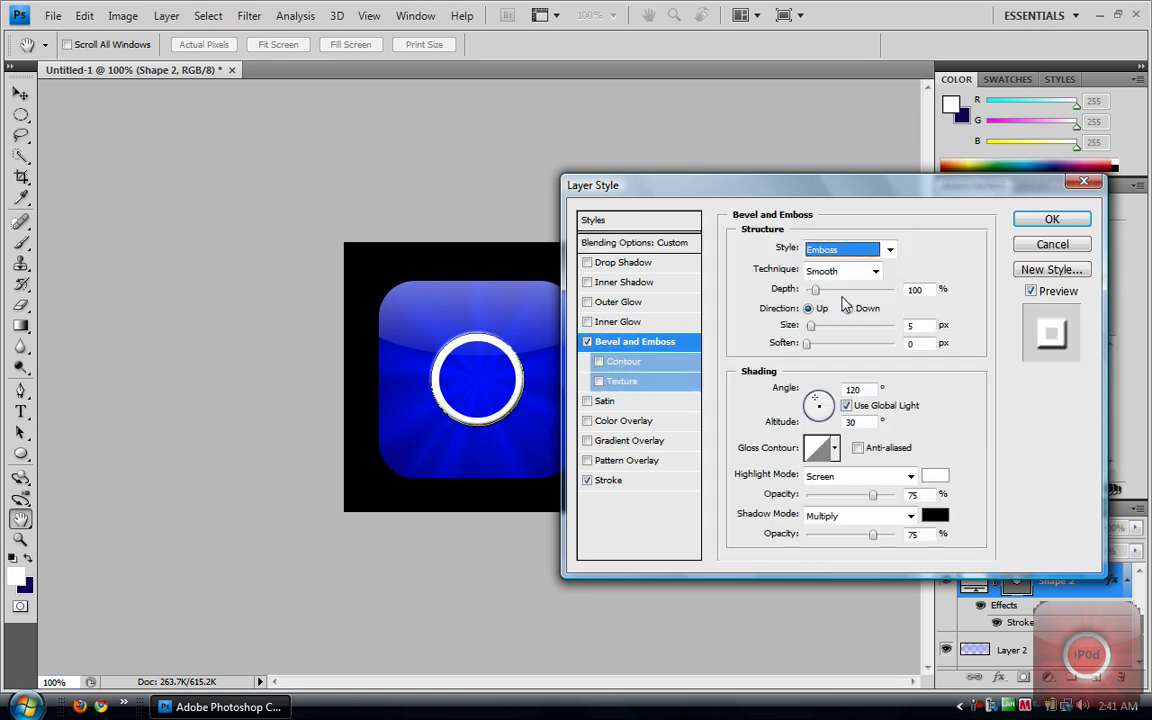
click(862, 311)
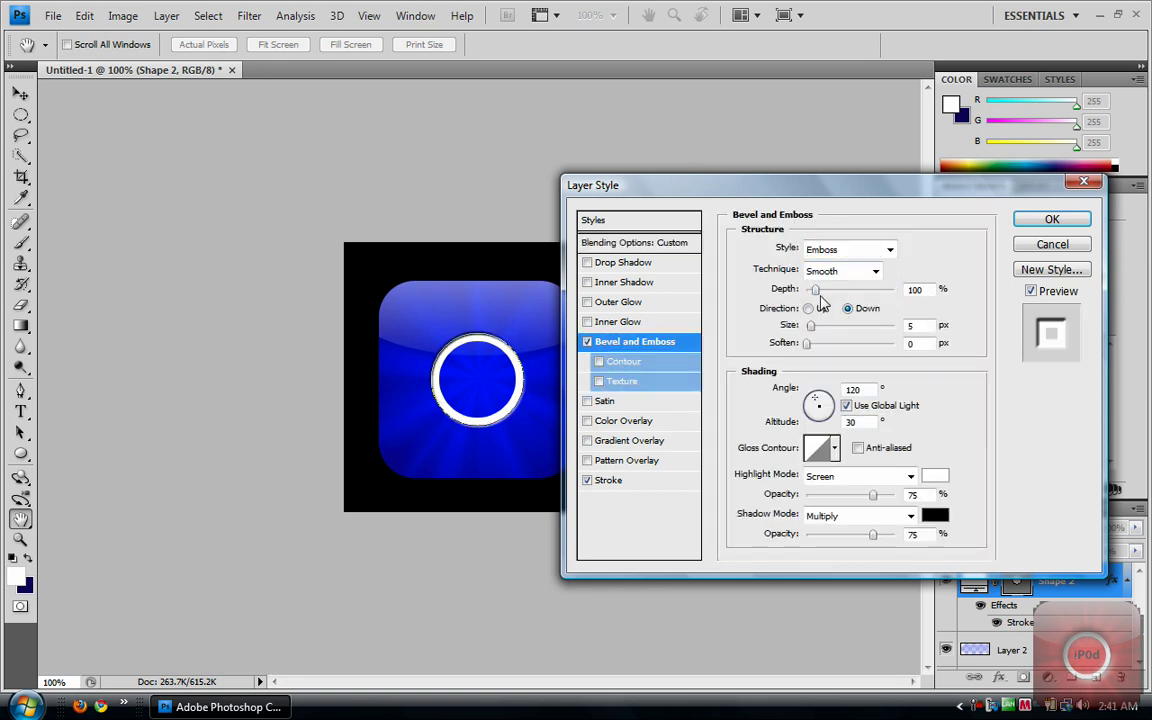
Set the ring's emboss to 1000% depth, 27 px size and 16 px soften, and apply the layer style.
drag(808, 343, 900, 344)
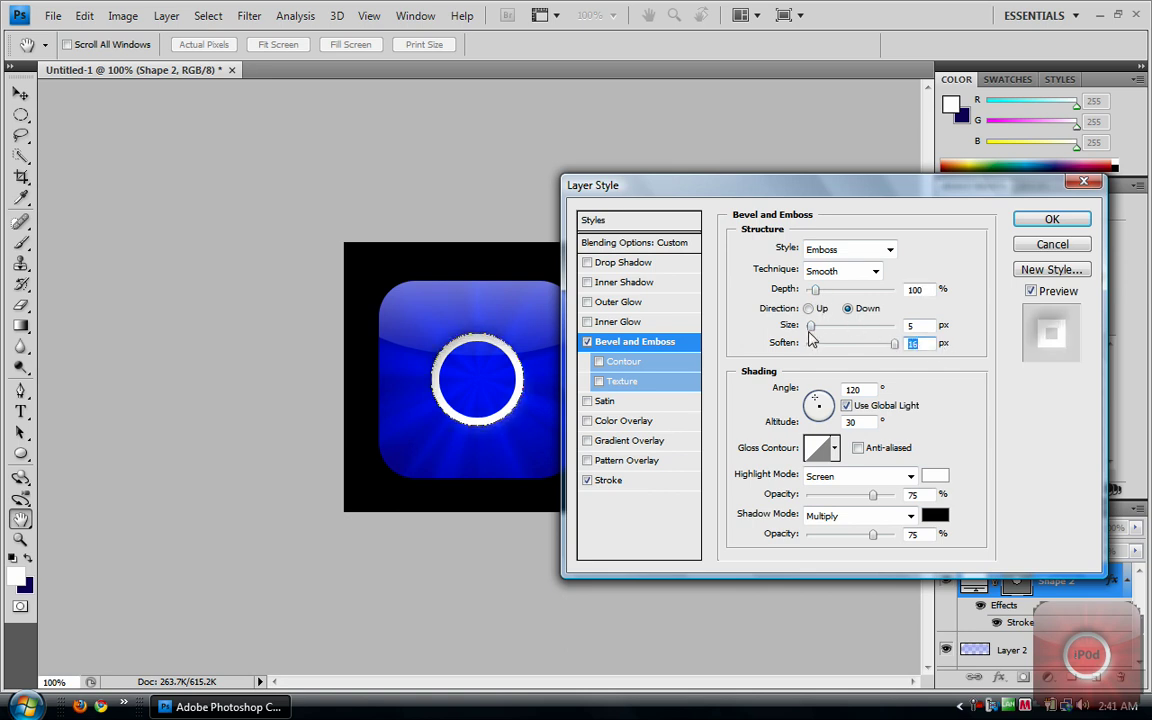
drag(811, 326, 913, 308)
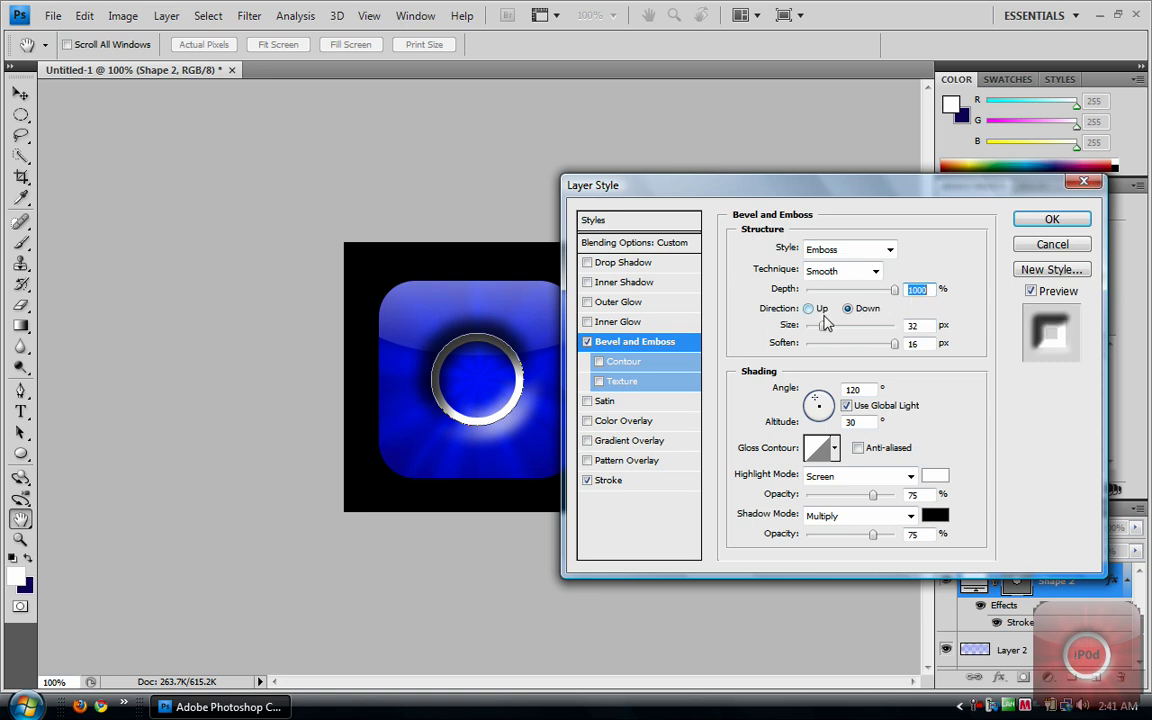
drag(823, 327, 822, 330)
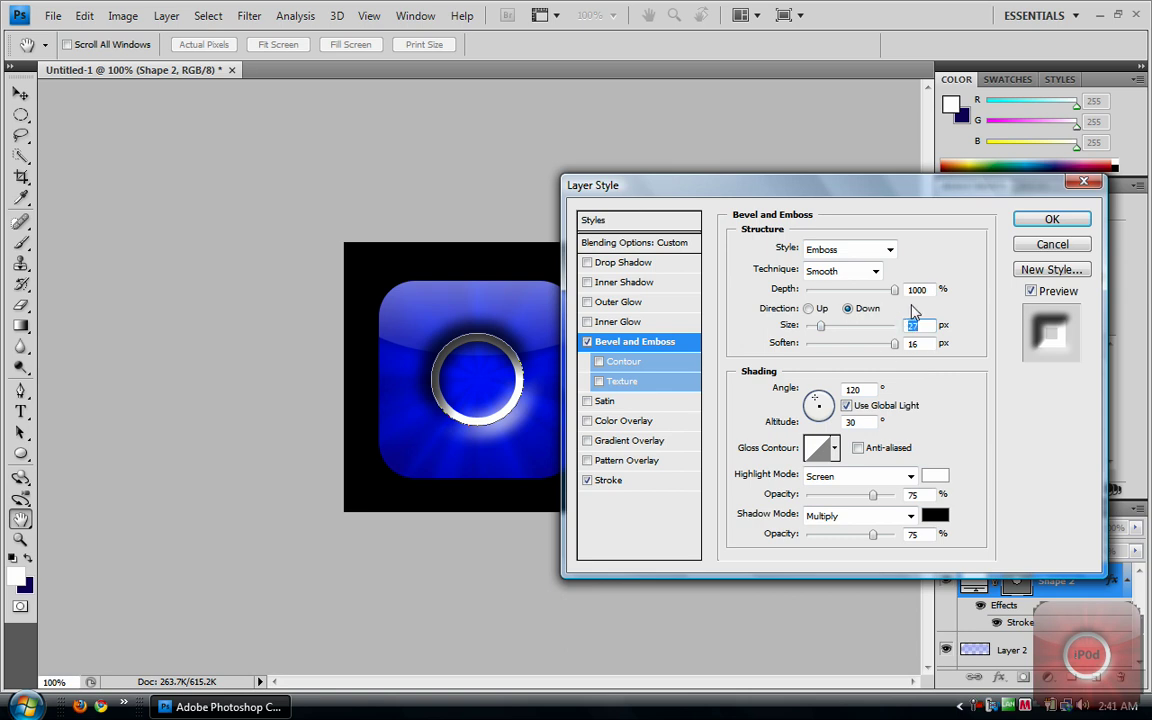
click(1050, 220)
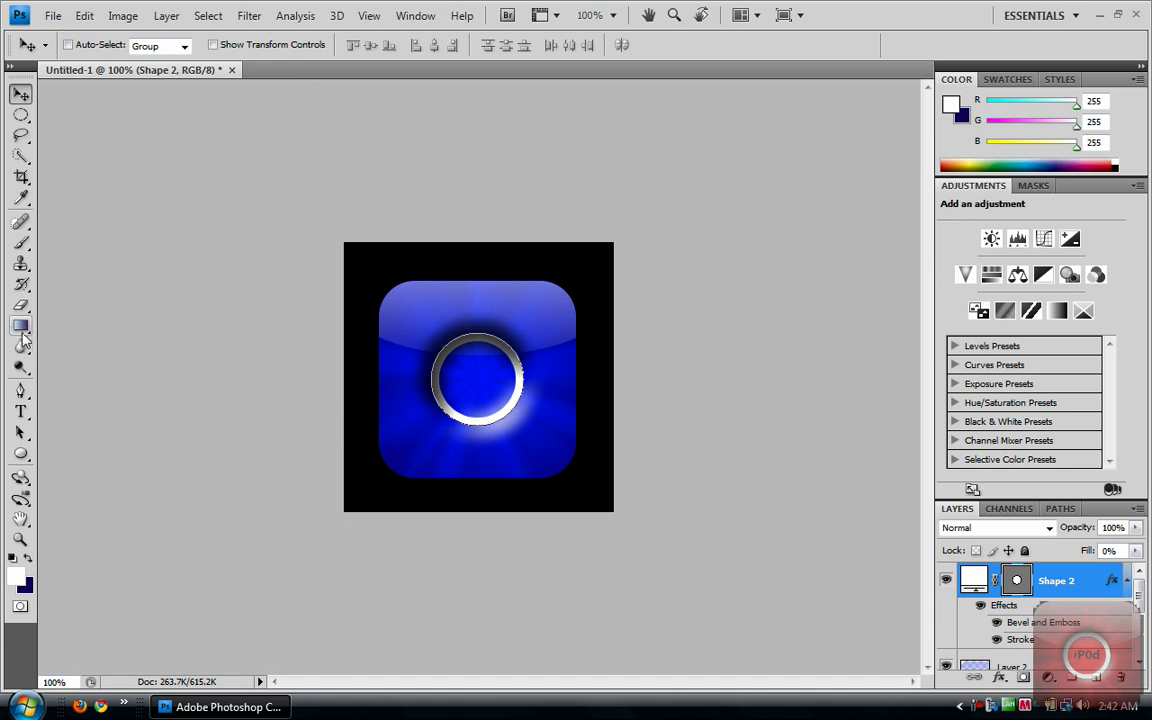
Add the text "iP0d" in black (000000) Myriad Pro Bold, 30 pt, and centre it inside the ring.
click(21, 411)
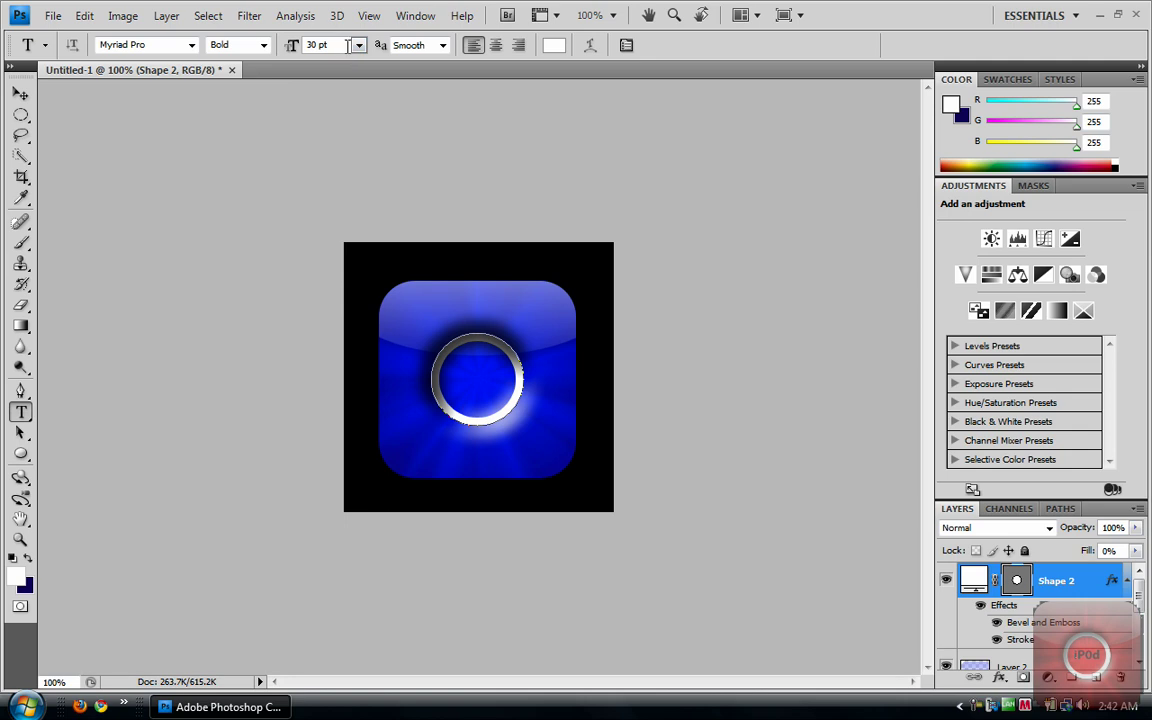
click(368, 215)
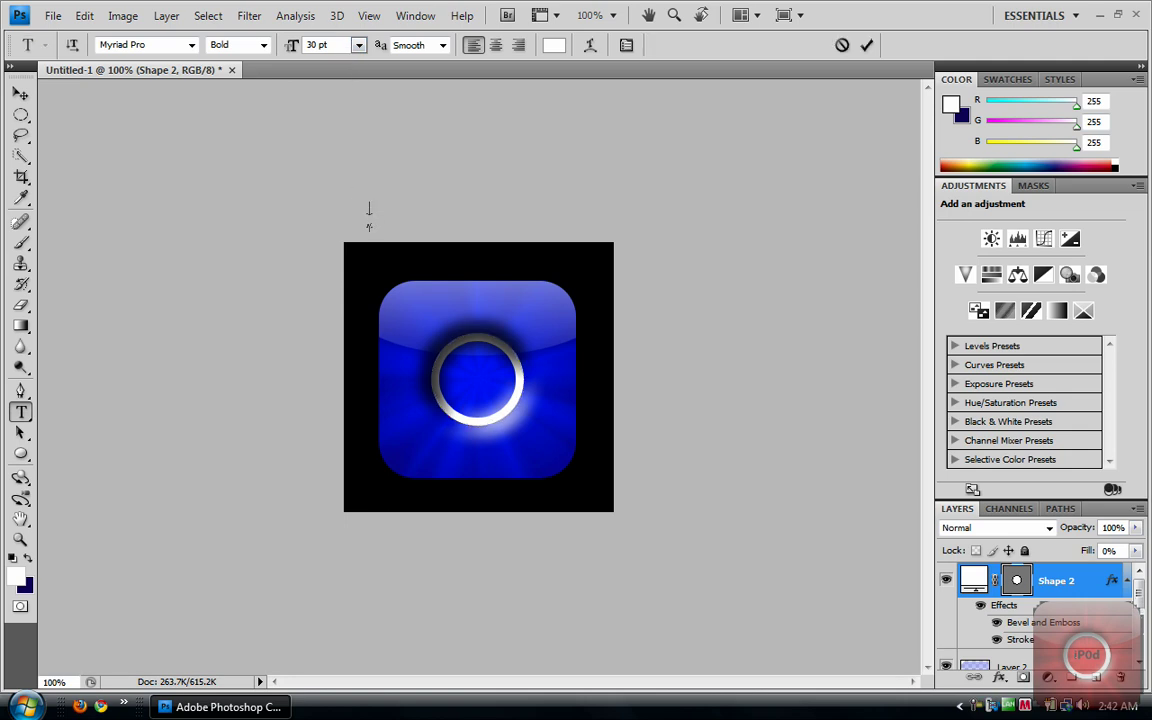
click(951, 104)
drag(571, 234, 619, 506)
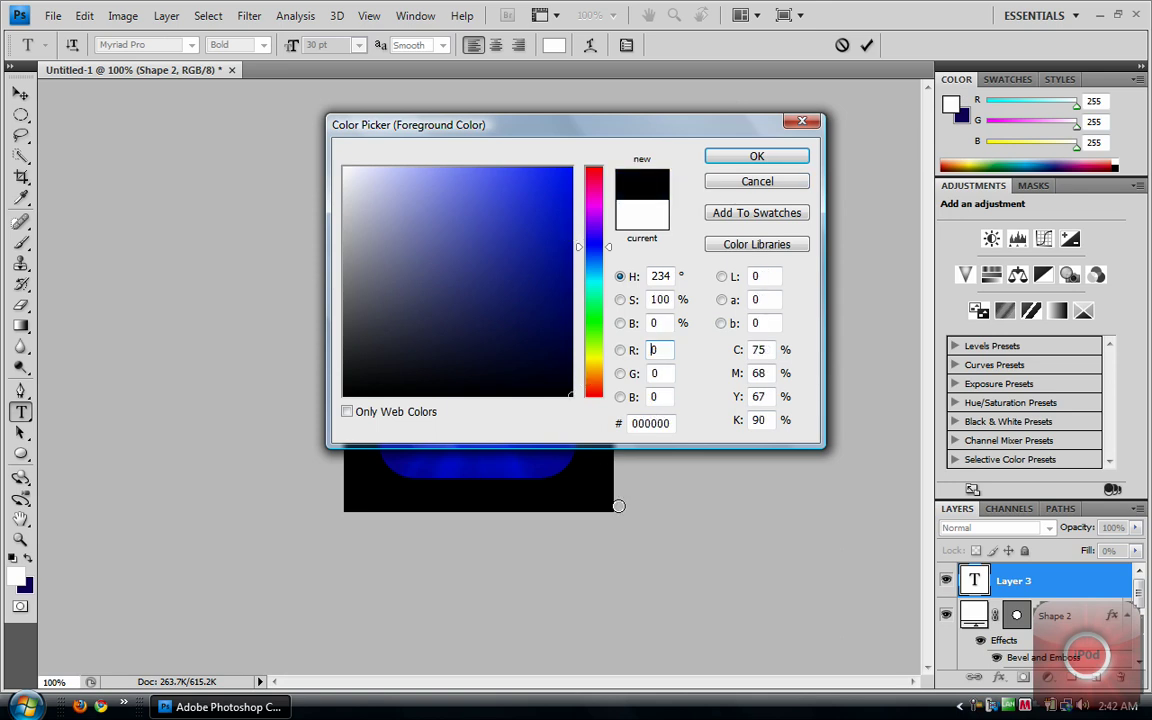
click(790, 156)
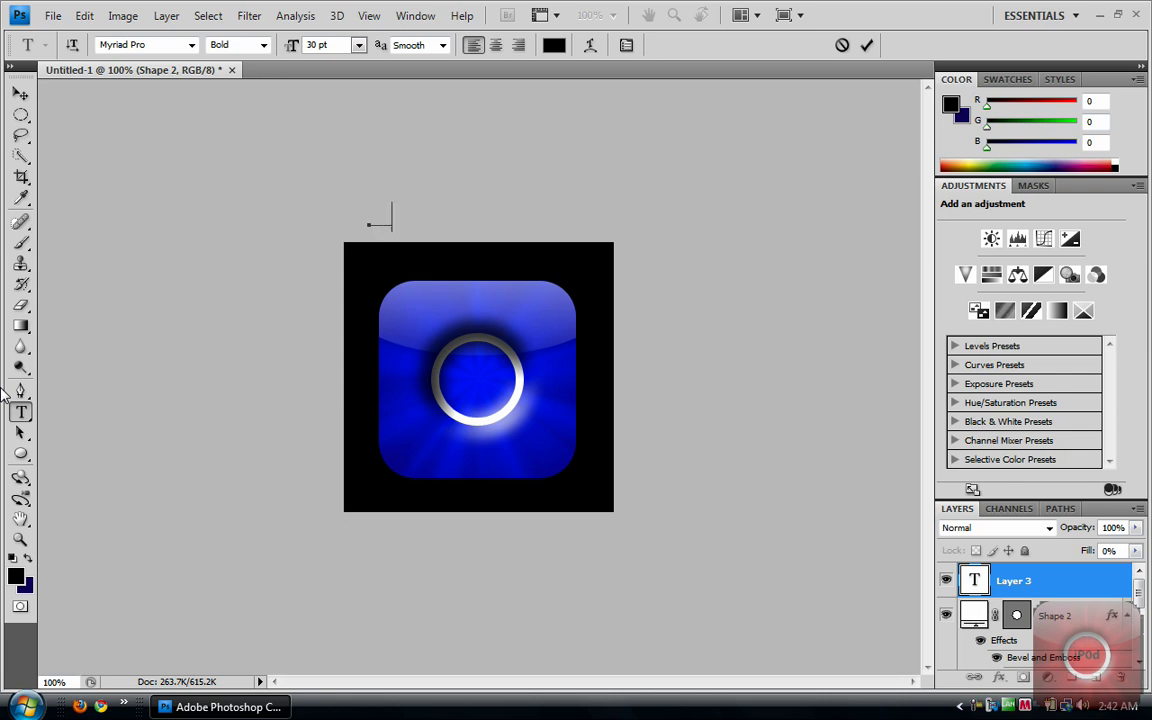
click(21, 93)
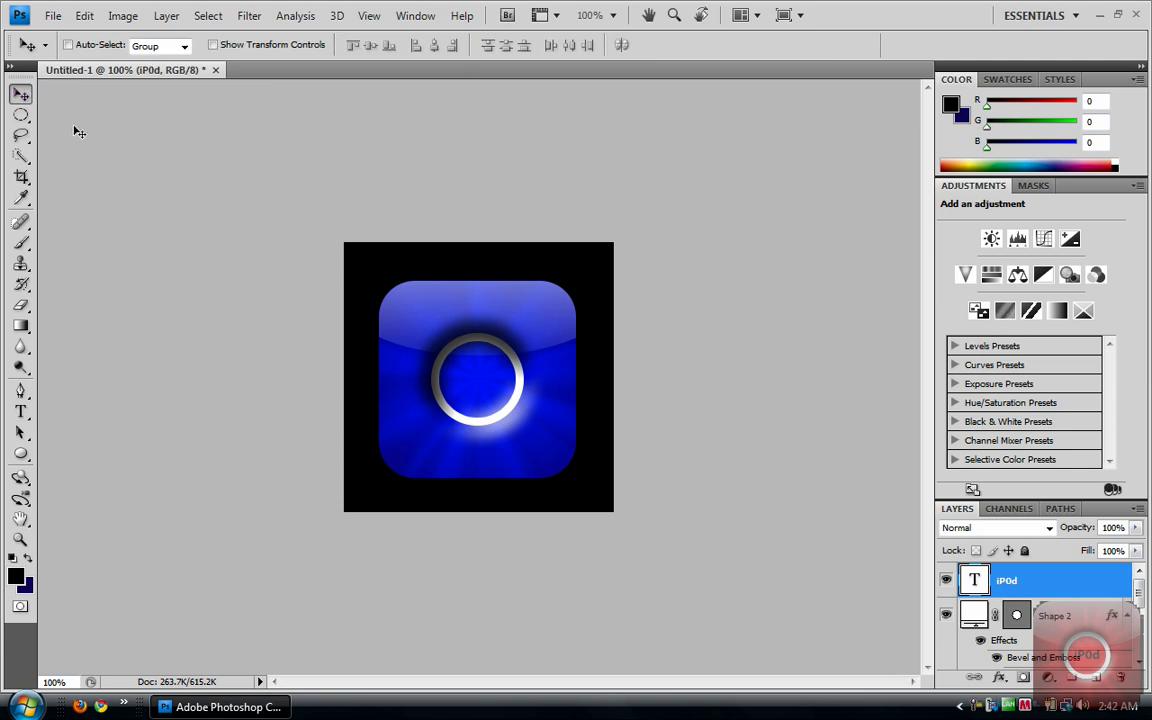
drag(210, 265, 184, 305)
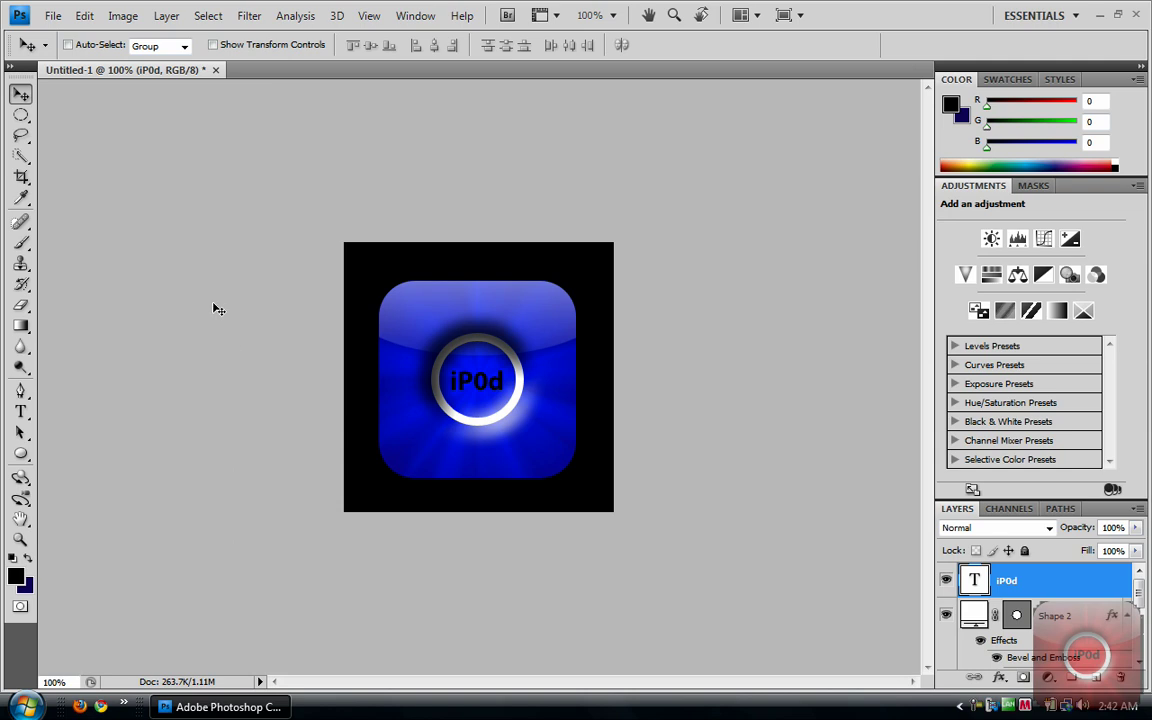
click(53, 15)
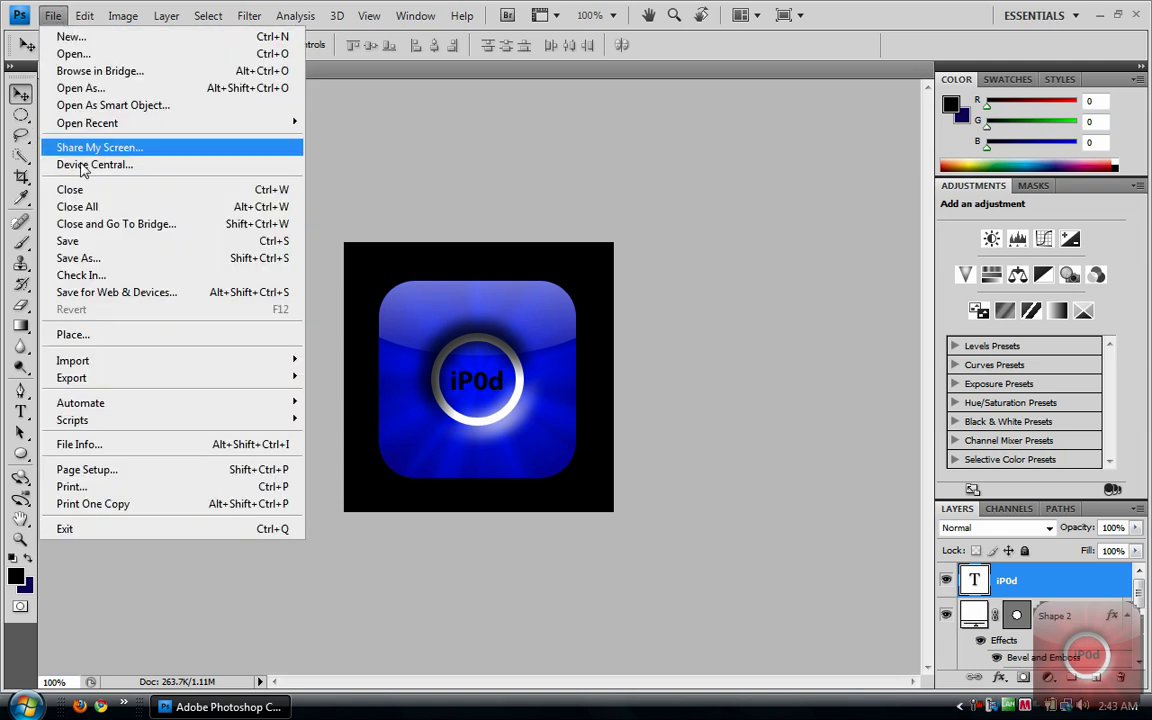
click(80, 257)
click(632, 391)
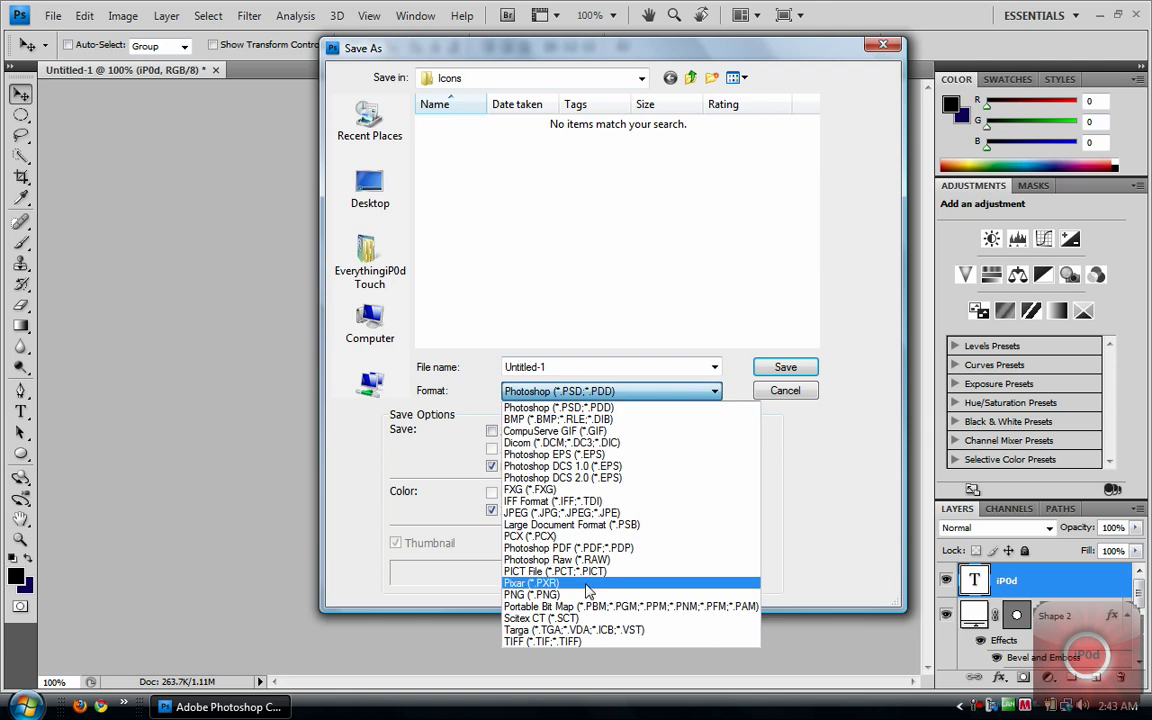
click(816, 392)
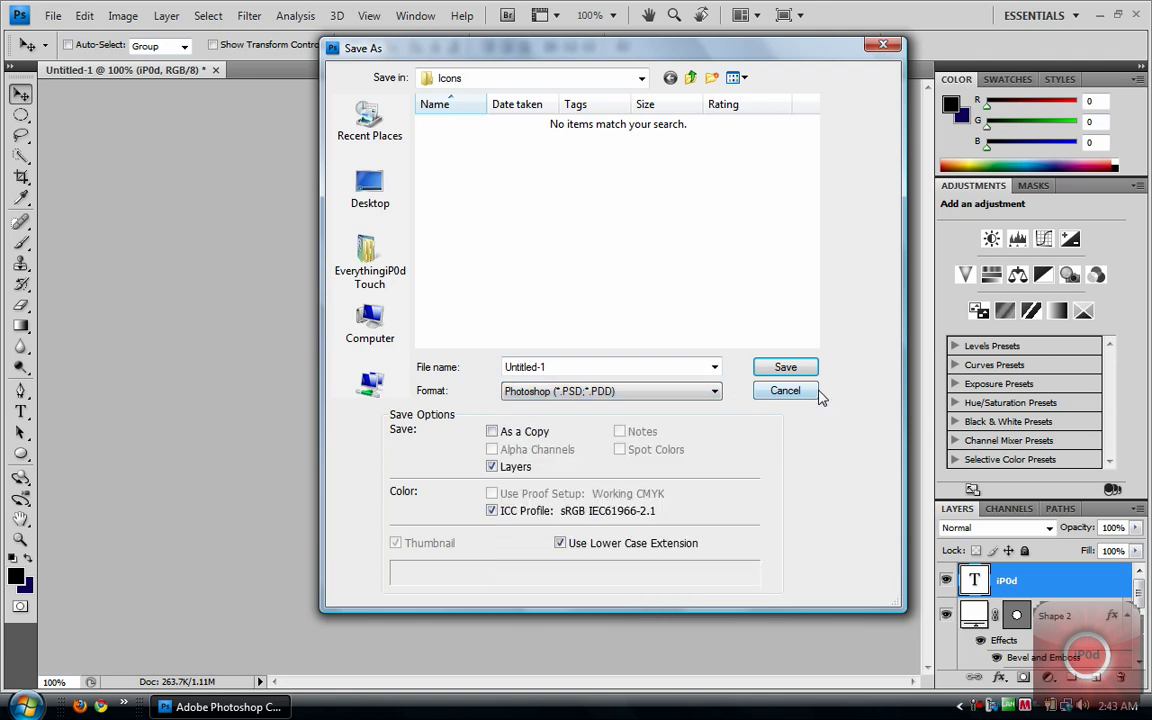
click(816, 392)
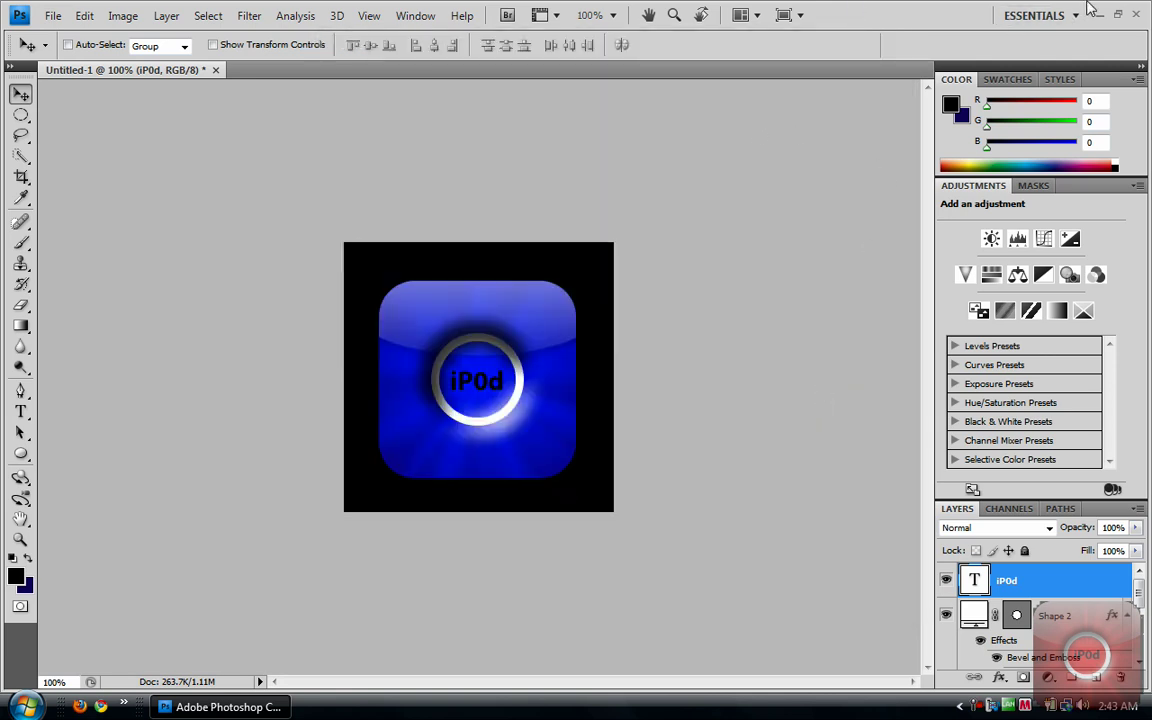